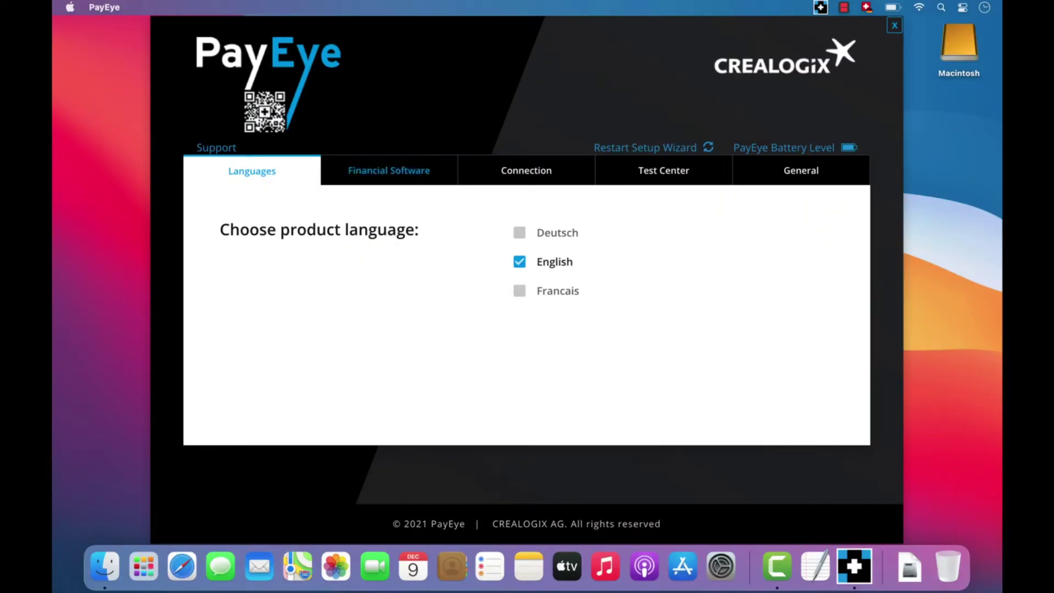
click(526, 170)
click(663, 171)
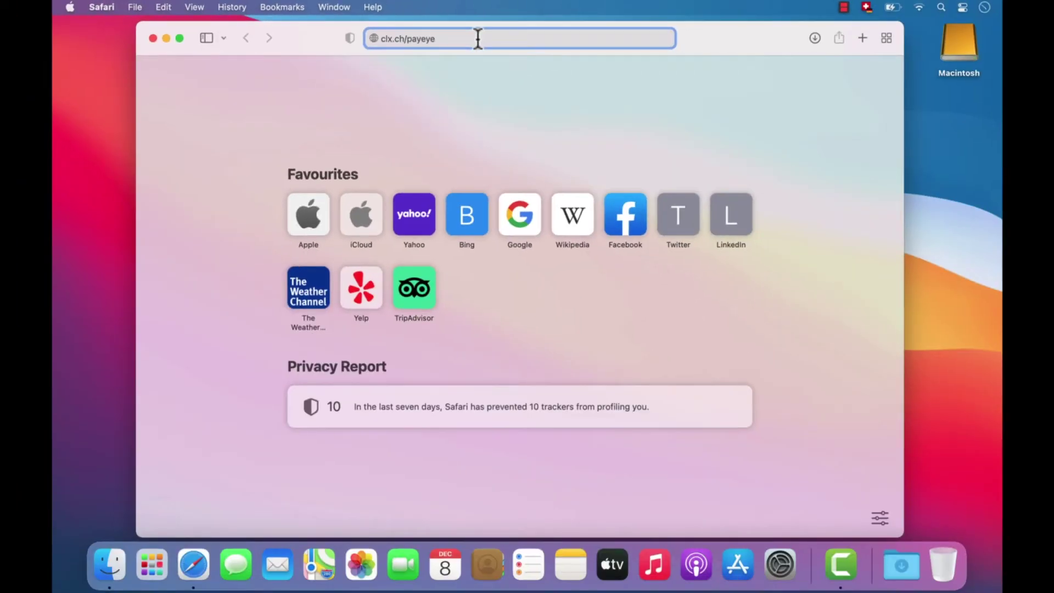
Load clx.ch/payeye in Safari, download the macOS v1.3.4 version of PayEye and close the browser window.
key(Return)
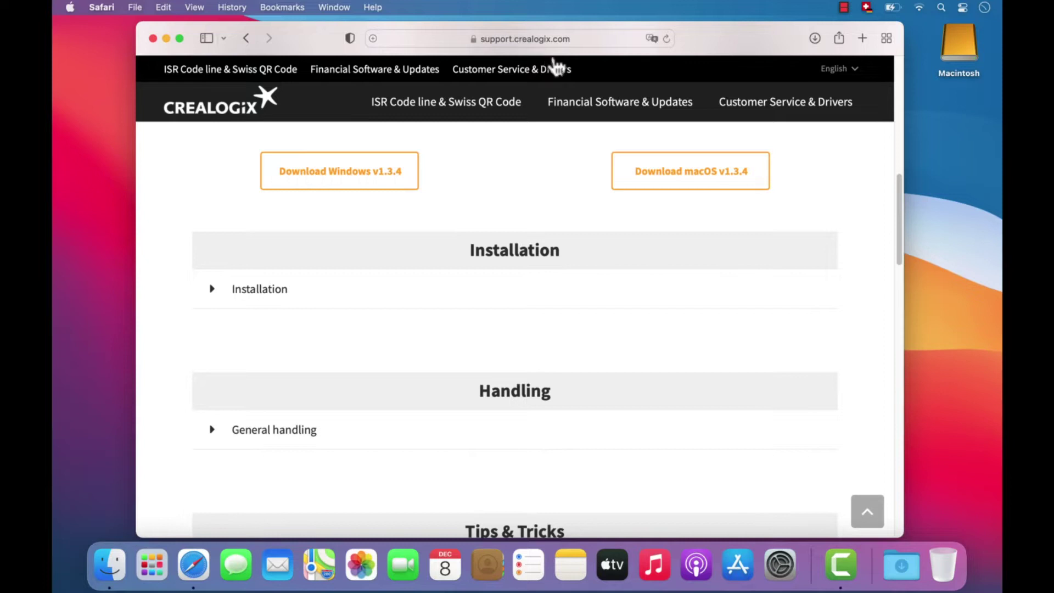
click(670, 185)
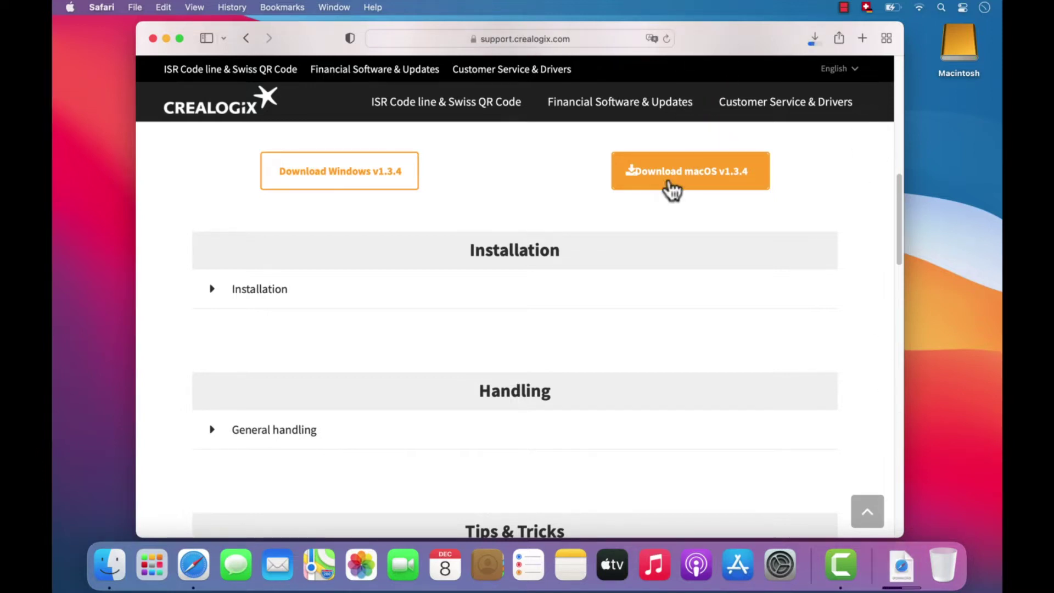
click(153, 38)
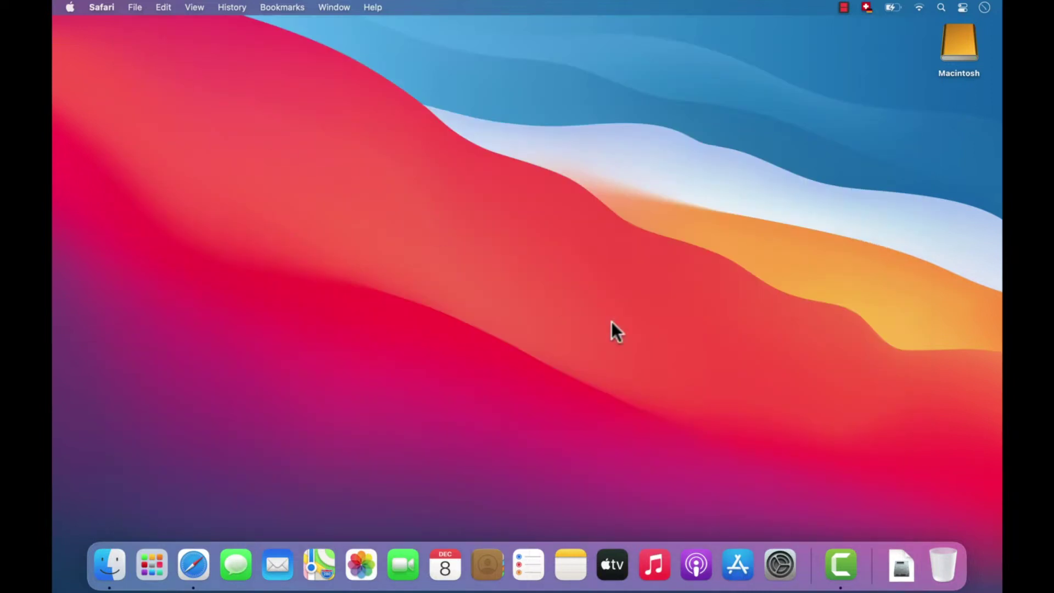
Show the Downloads folder in Finder and open the PayEye_1.3.4.dmg disk image.
right_click(902, 565)
click(905, 516)
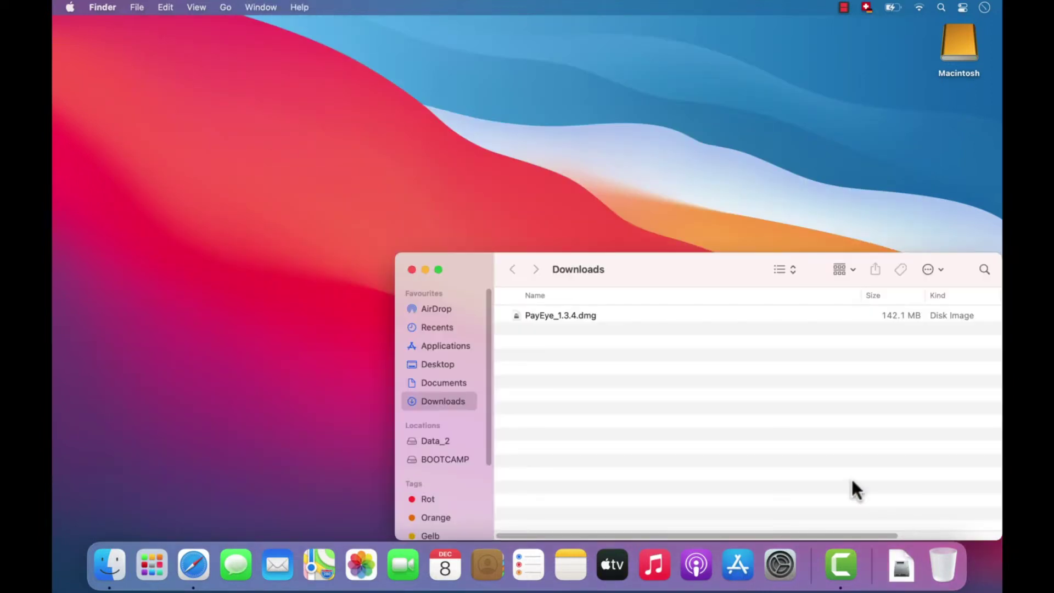
click(568, 324)
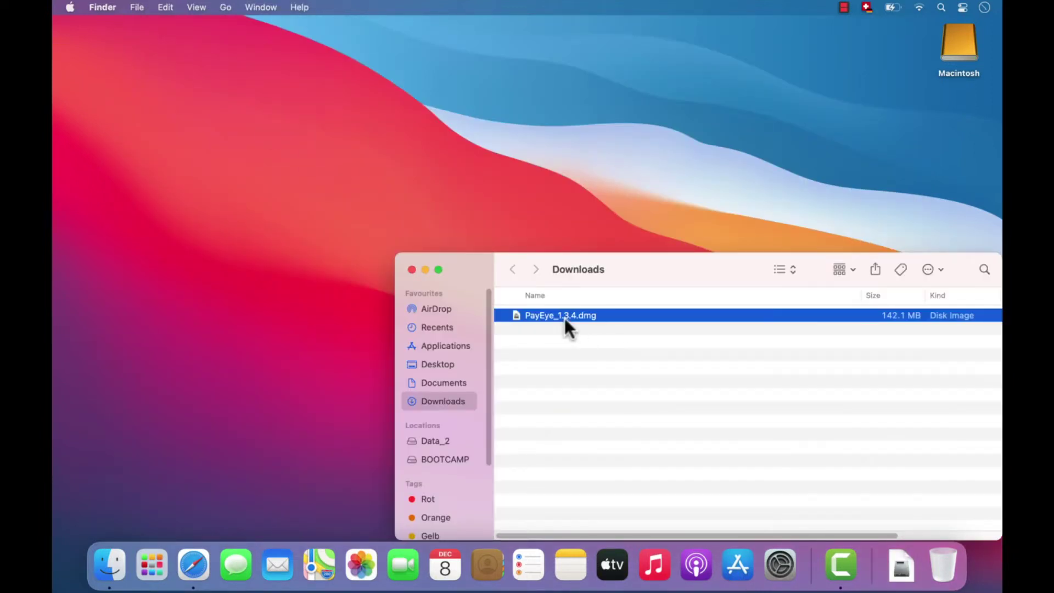
double_click(565, 318)
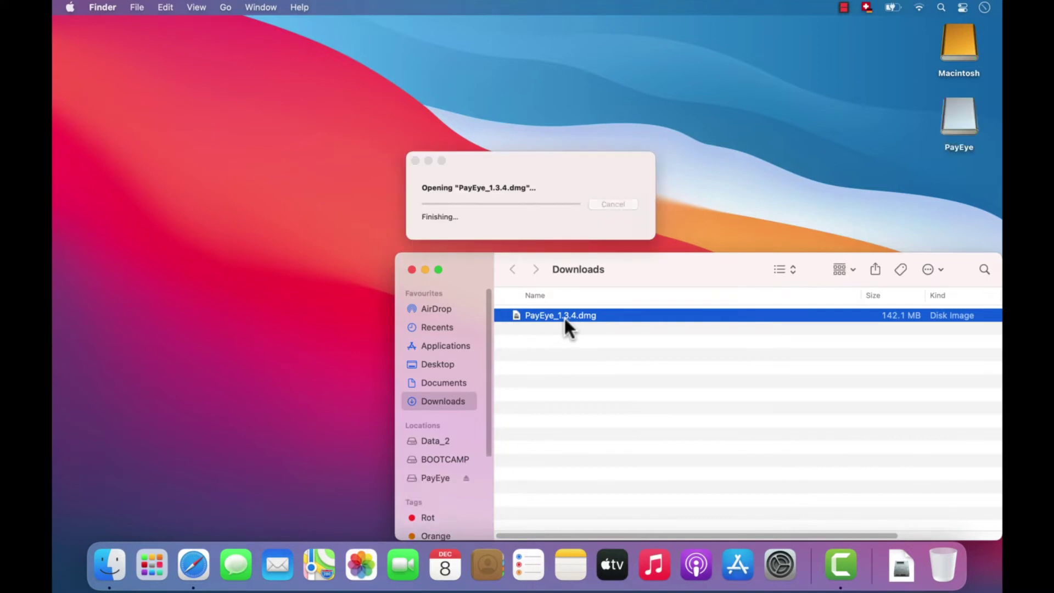
Copy PayEye from the disk image into the Applications folder and close both Finder windows.
drag(291, 204, 460, 200)
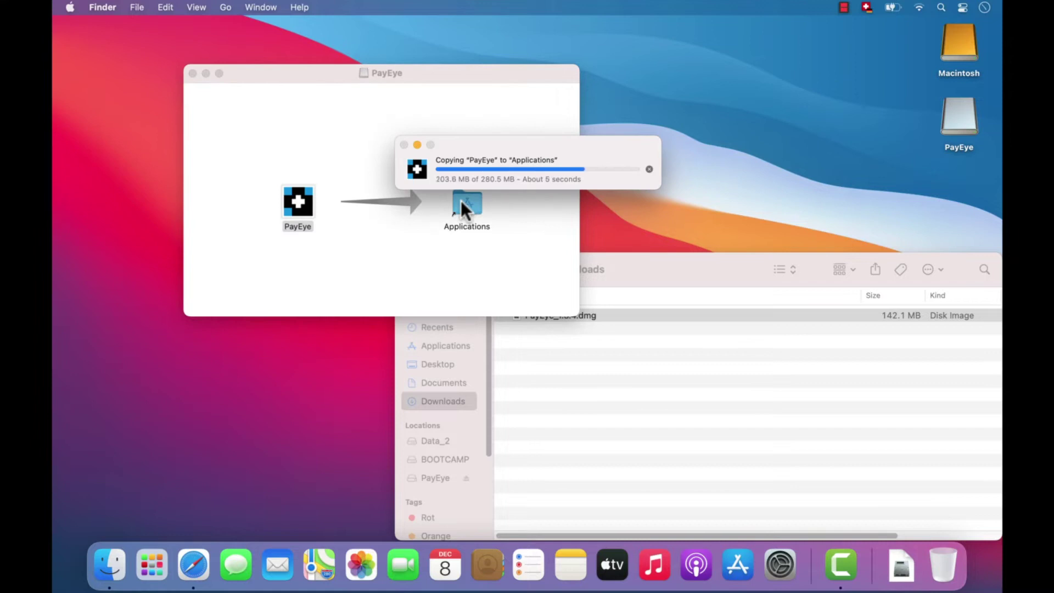
click(193, 73)
click(412, 269)
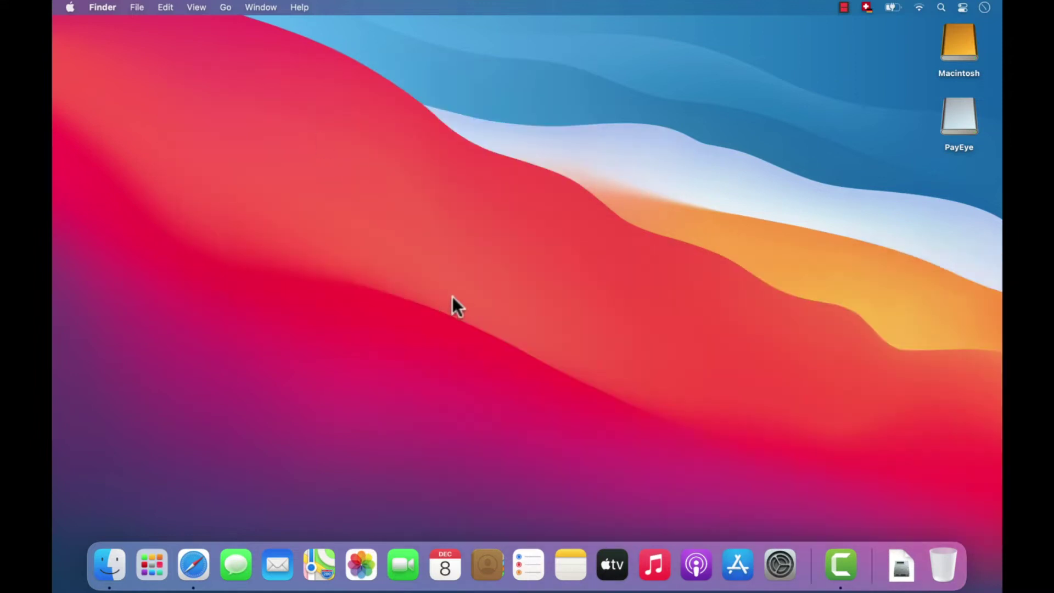
In System Preferences, show the Accessibility privacy settings under Security & Privacy and unlock them with the account password.
click(780, 566)
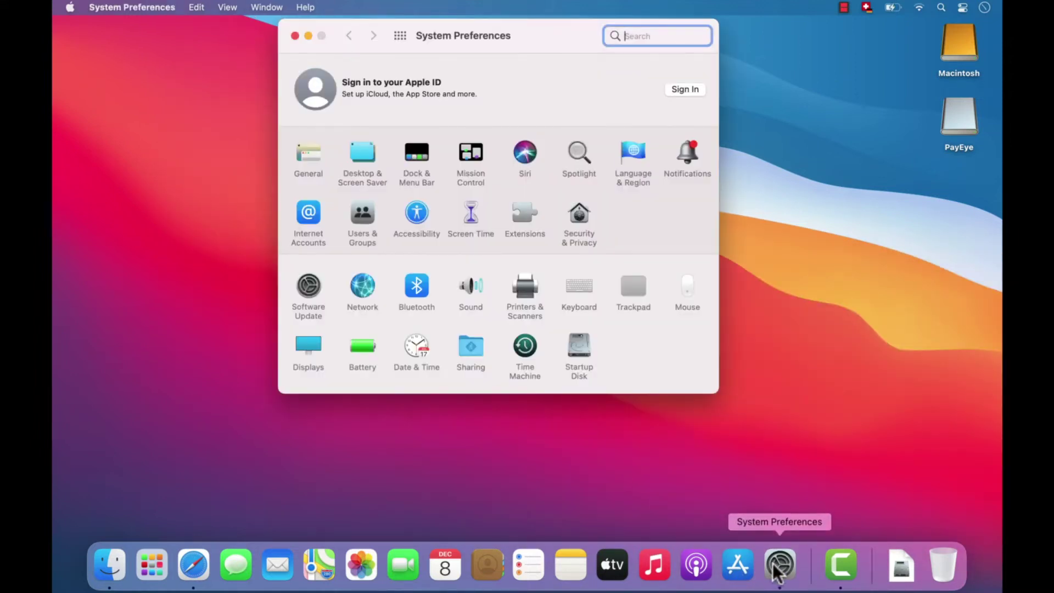
click(577, 216)
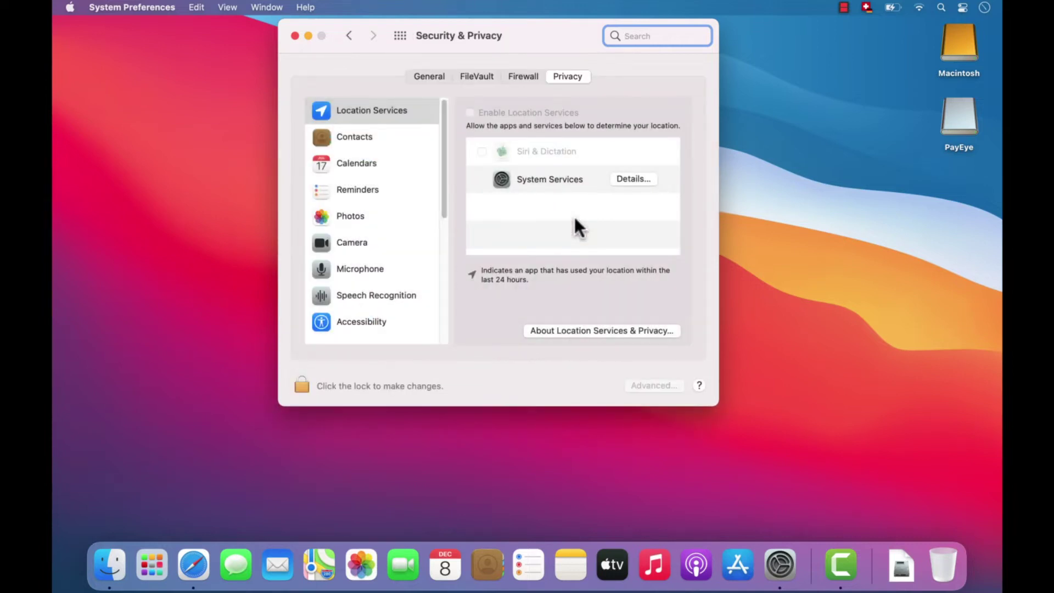
click(571, 77)
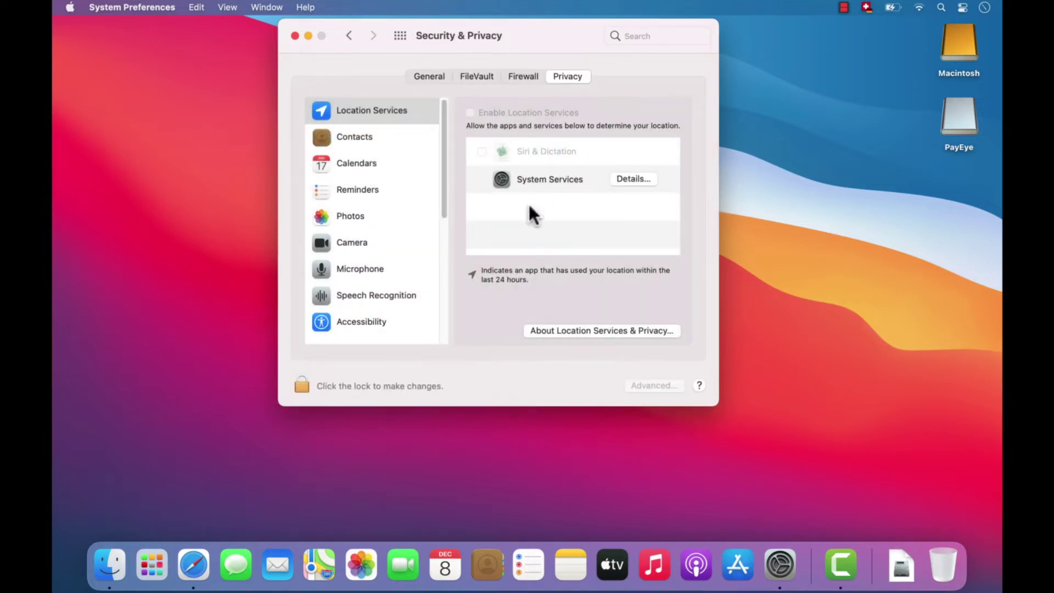
click(374, 324)
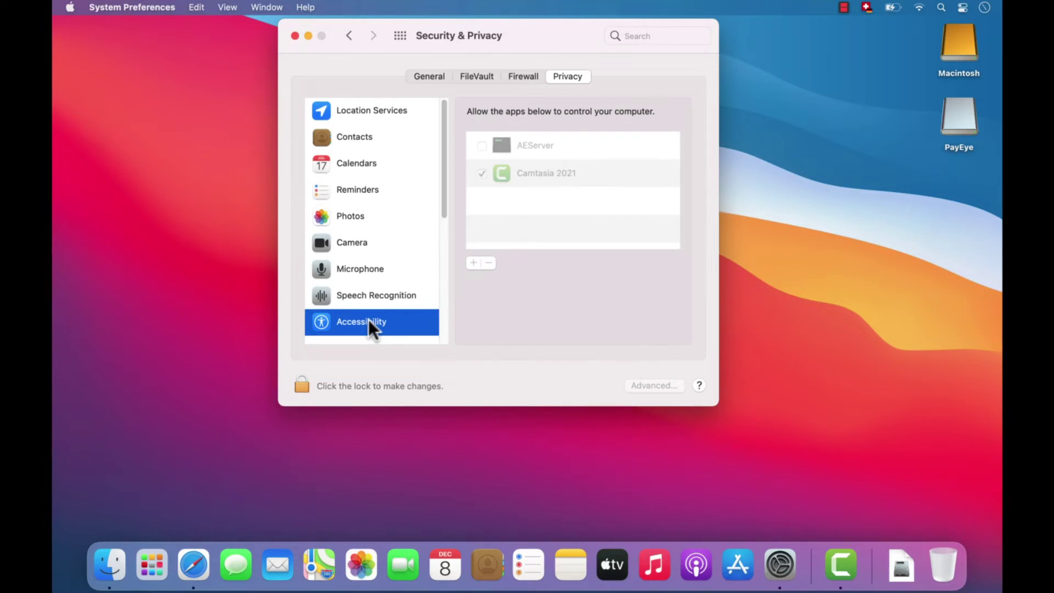
click(300, 378)
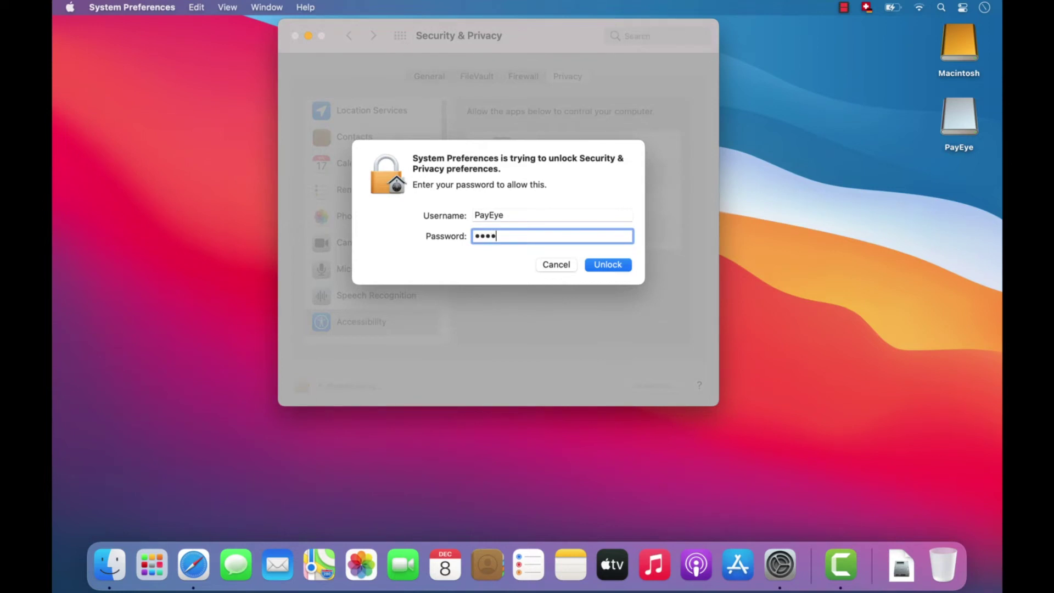
key(Return)
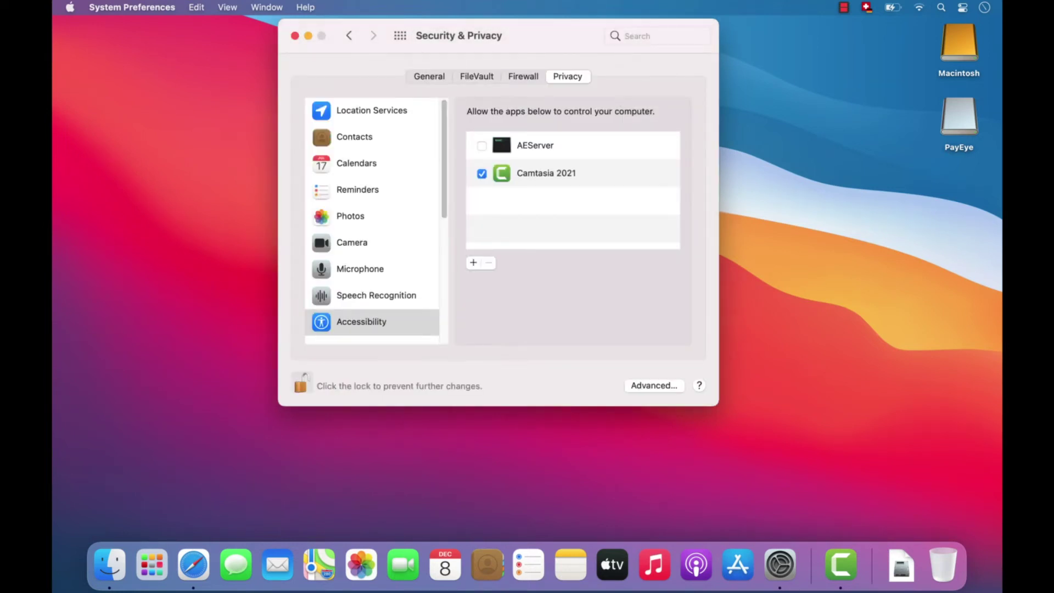
Add PayEye from Applications to the apps allowed to control the computer and close the preferences.
click(471, 265)
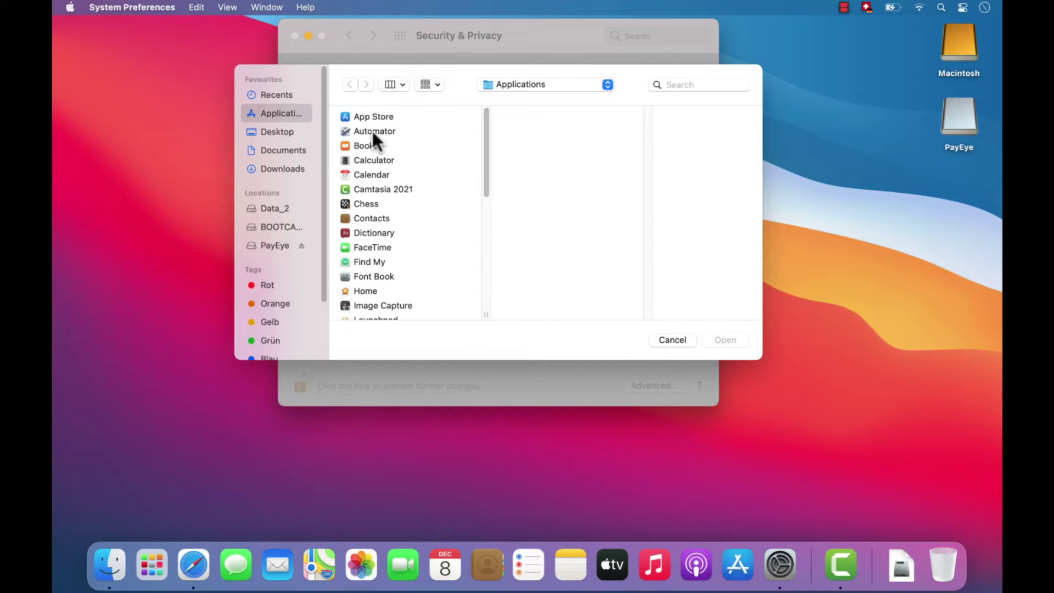
drag(482, 158, 495, 220)
click(364, 209)
double_click(364, 208)
click(295, 35)
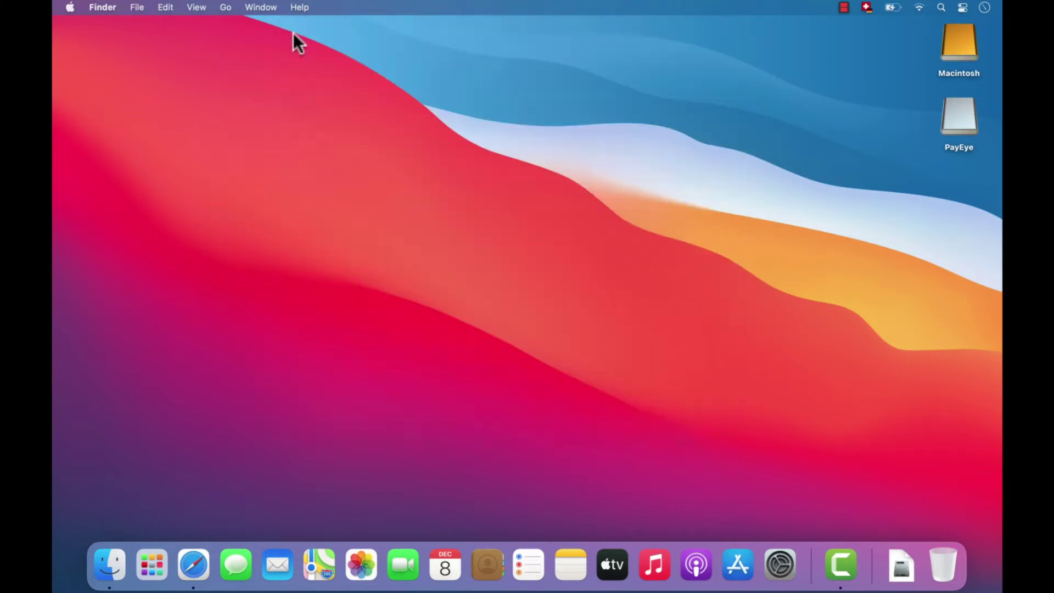
Launch PayEye from the Applications folder on the Macintosh disk and approve opening the downloaded app.
double_click(956, 47)
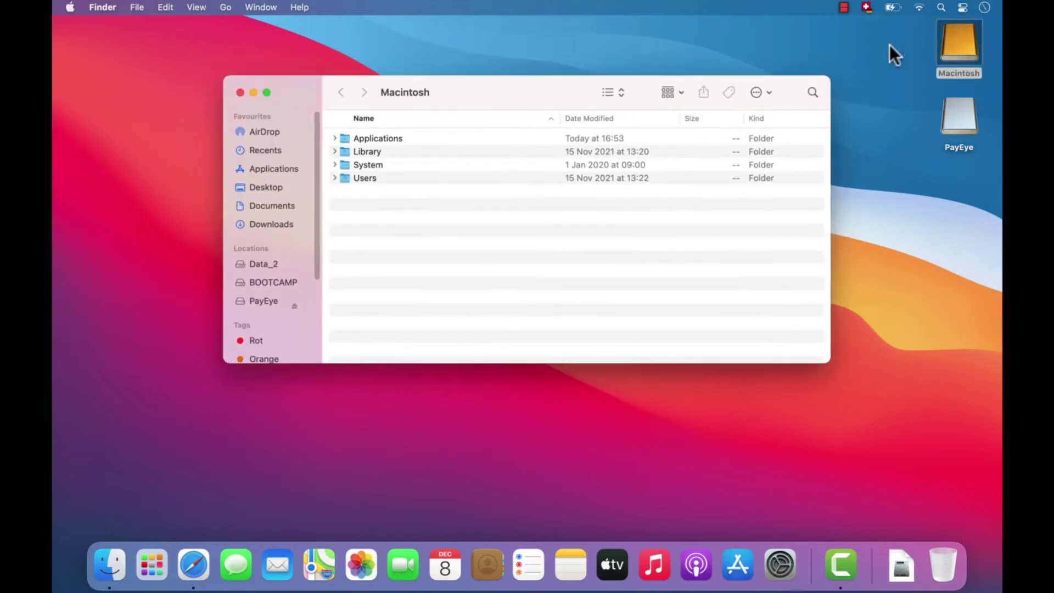
double_click(395, 136)
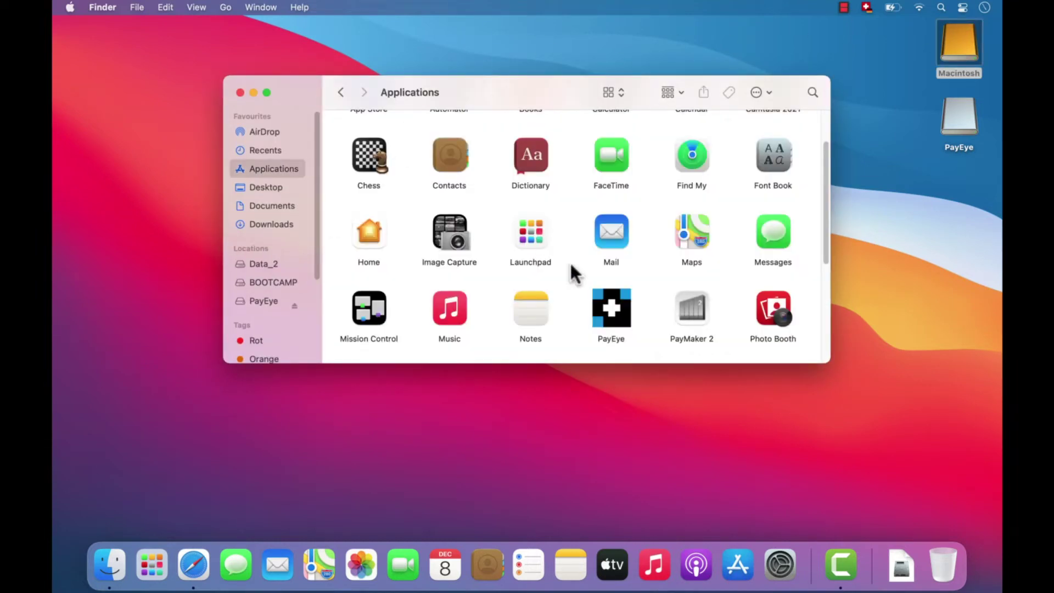
double_click(612, 307)
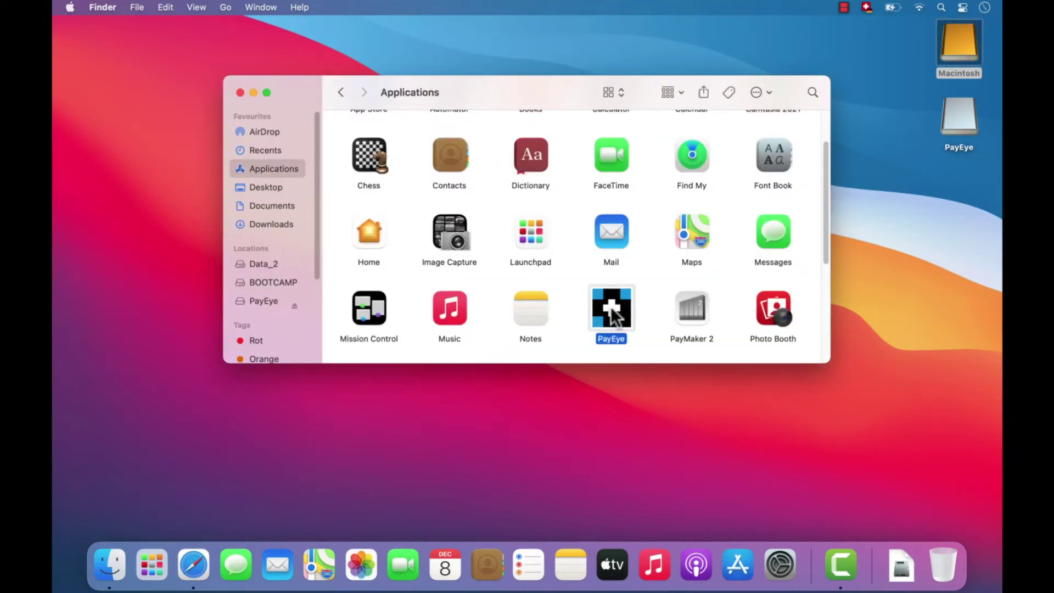
click(239, 93)
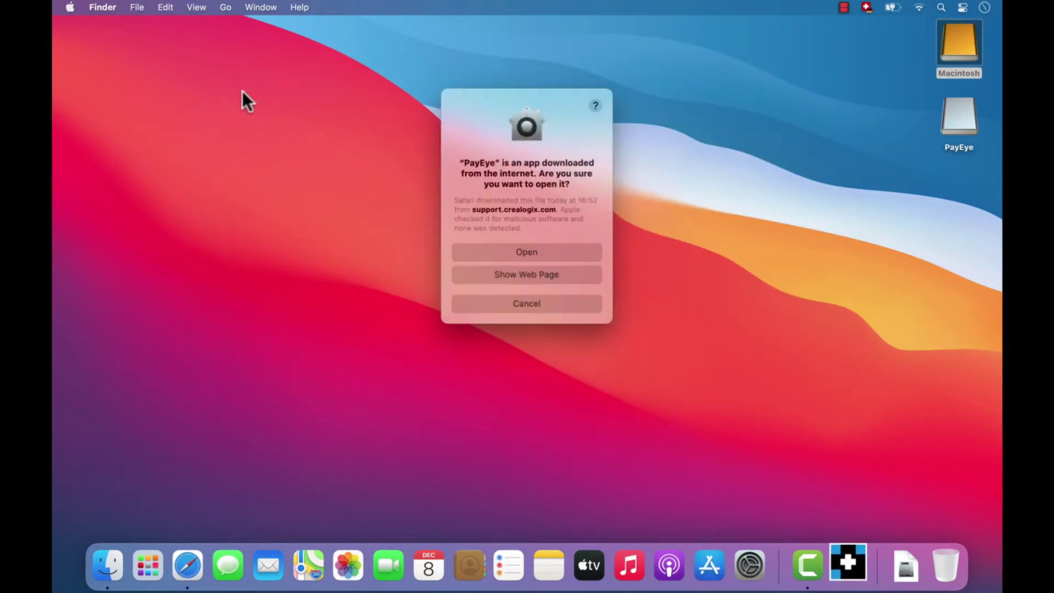
click(527, 252)
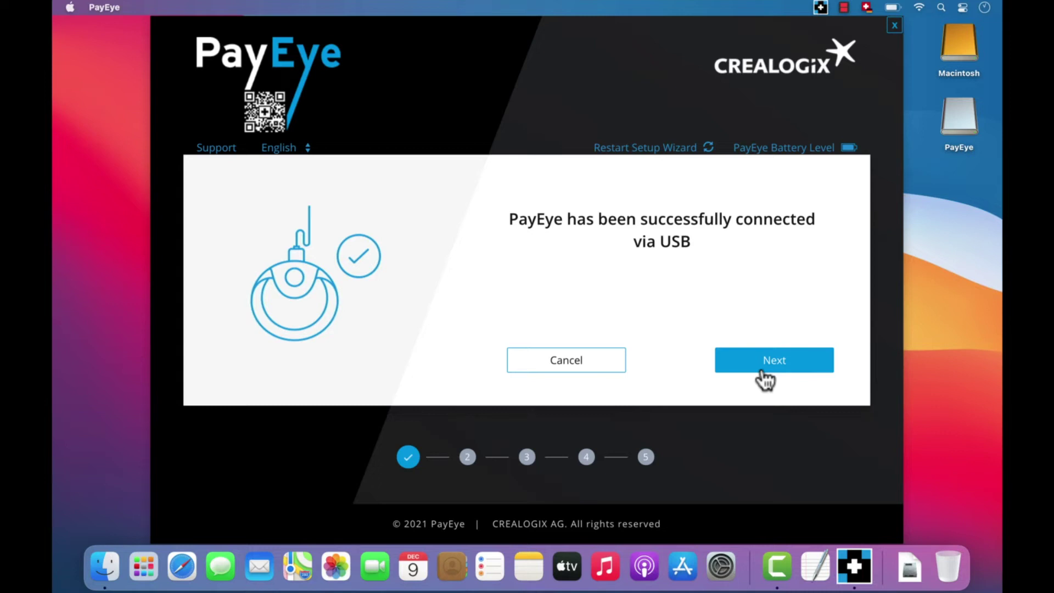
Advance the setup wizard past the device connection and update stages and choose USB as the connection type.
click(765, 378)
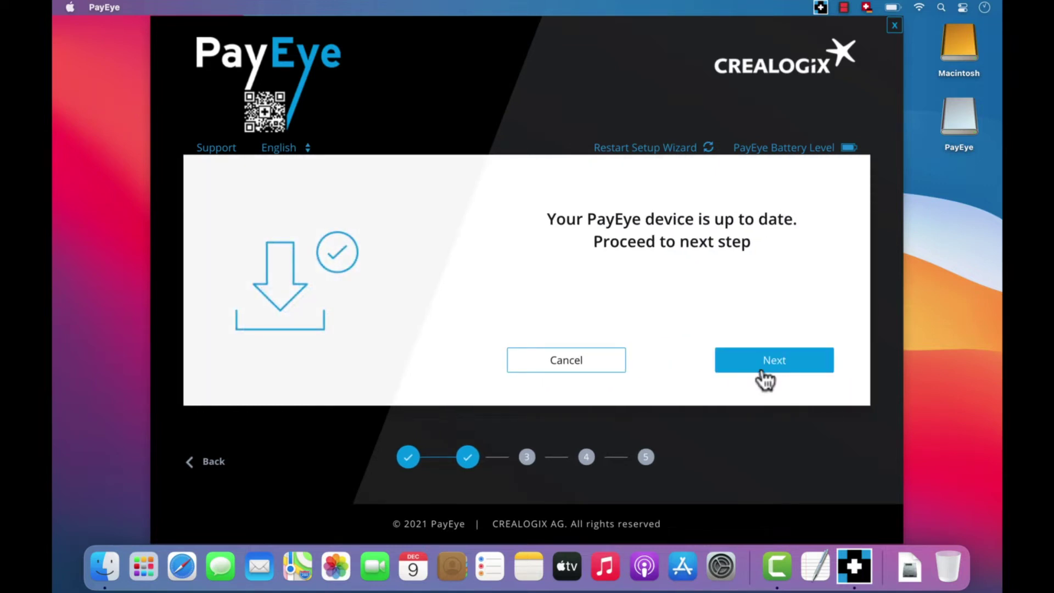
click(763, 372)
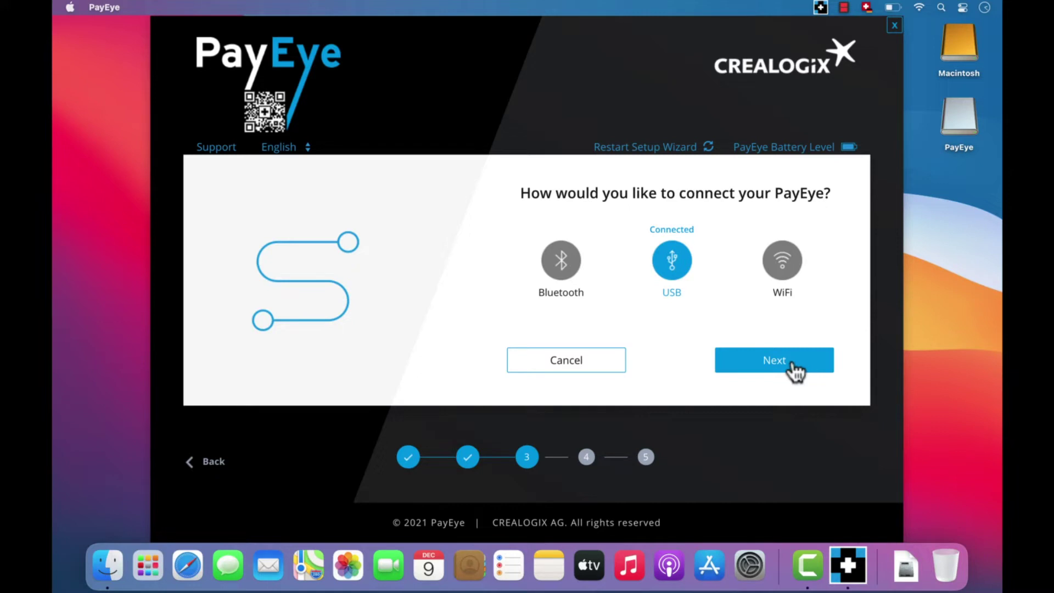
click(664, 291)
click(775, 368)
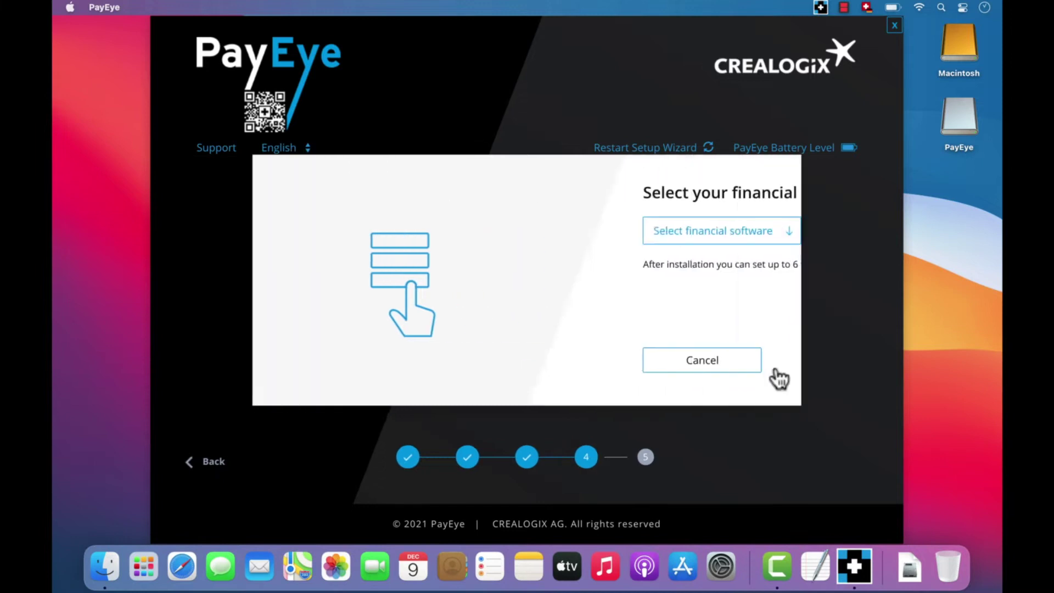
Select PayMaker macOS as the financial software and finish the setup wizard without testing the device.
click(654, 233)
text(payma)
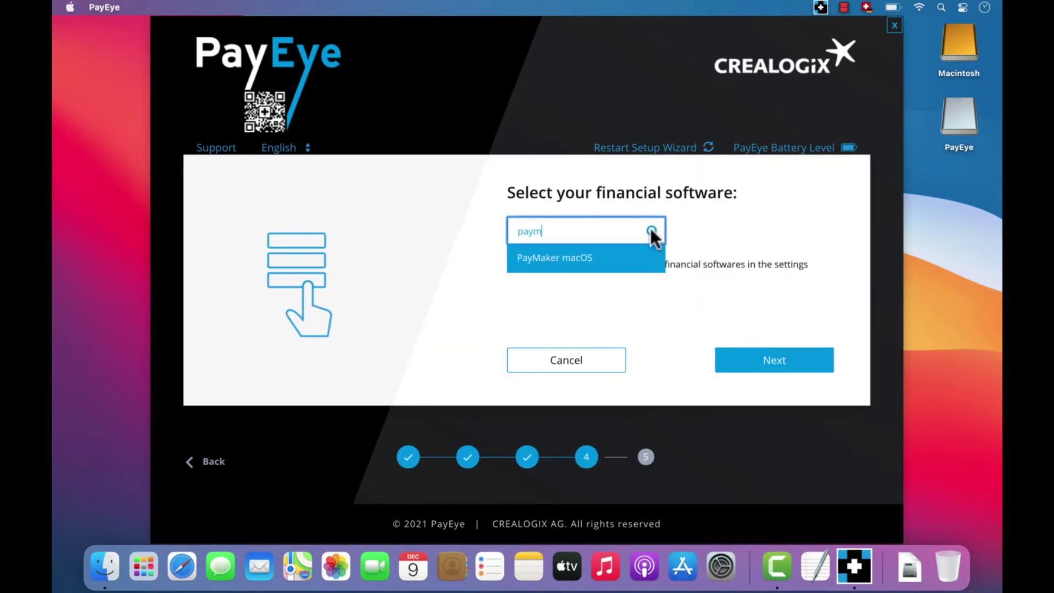
click(622, 262)
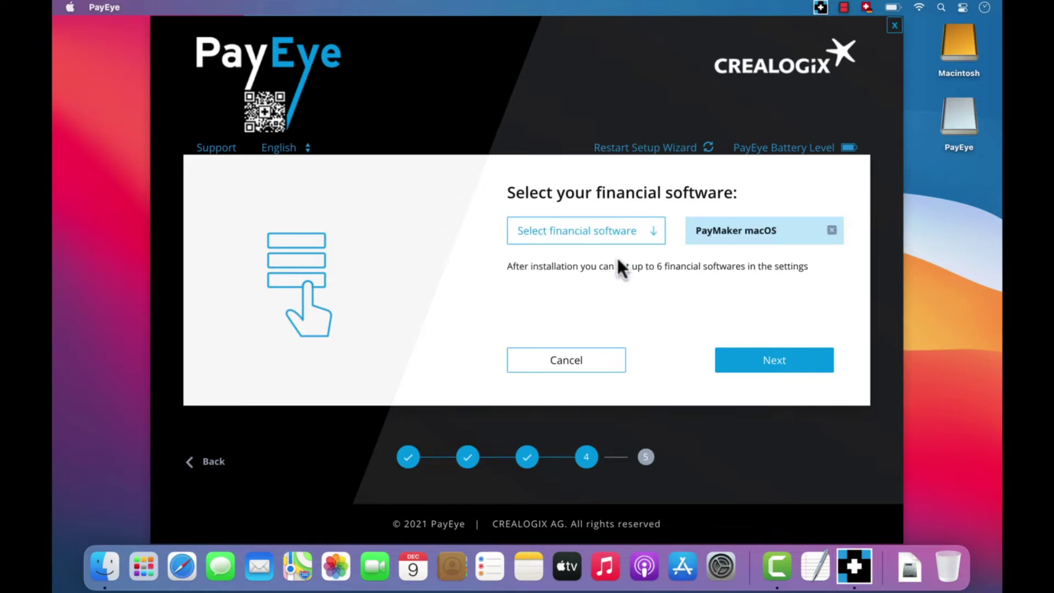
click(790, 363)
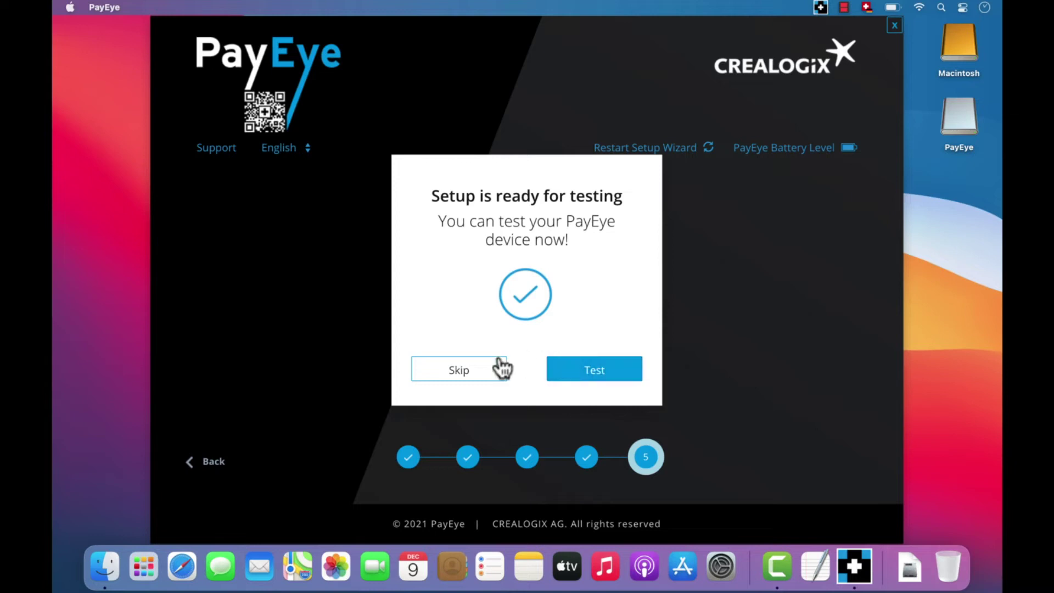
click(464, 371)
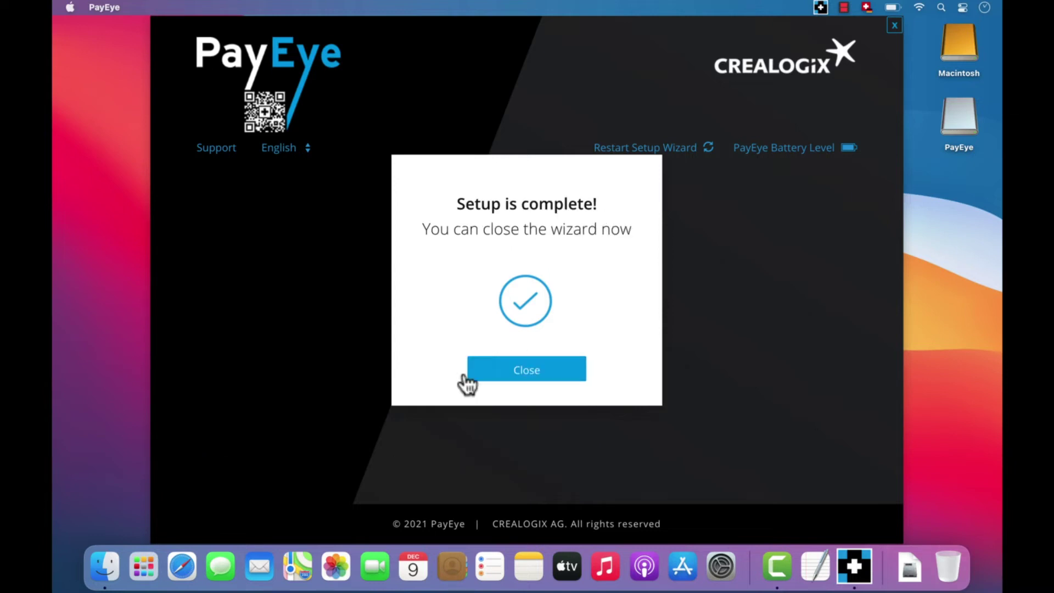
click(519, 369)
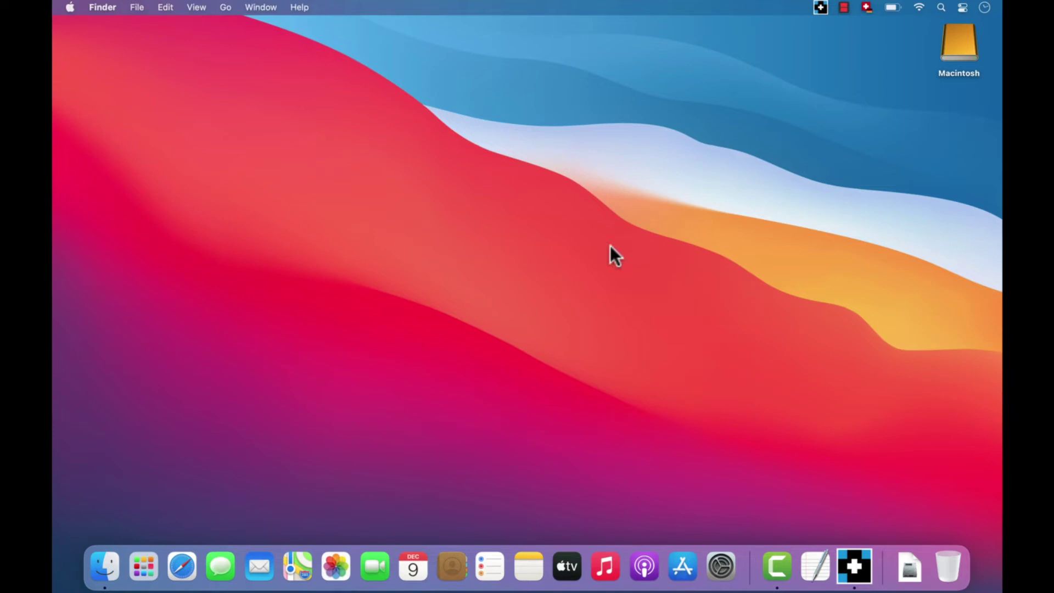
Open the PayEye settings and browse the financial software choices for an additional entry without selecting one.
click(822, 9)
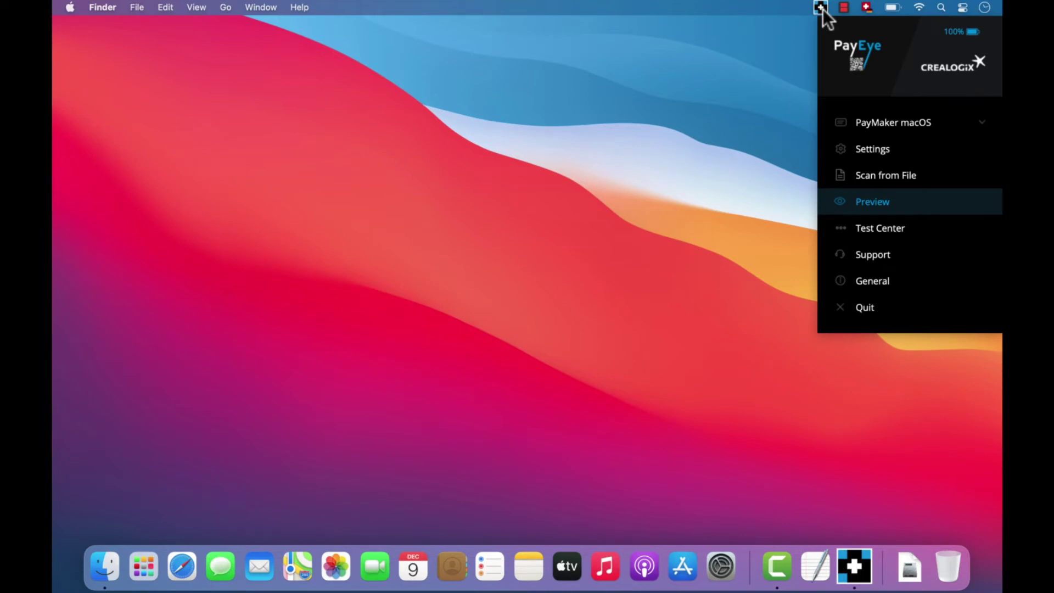
click(873, 150)
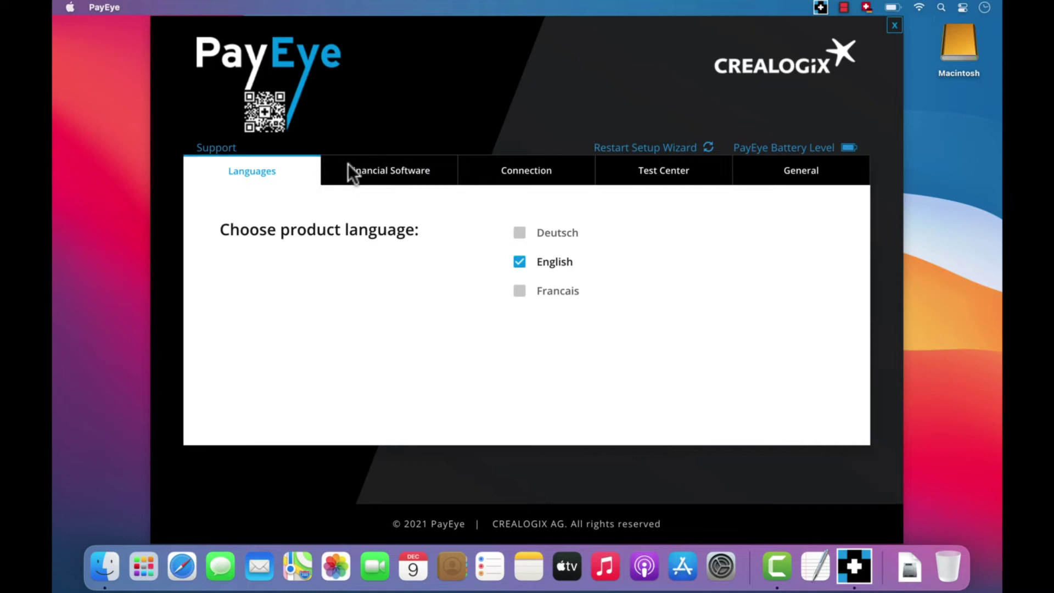
click(389, 178)
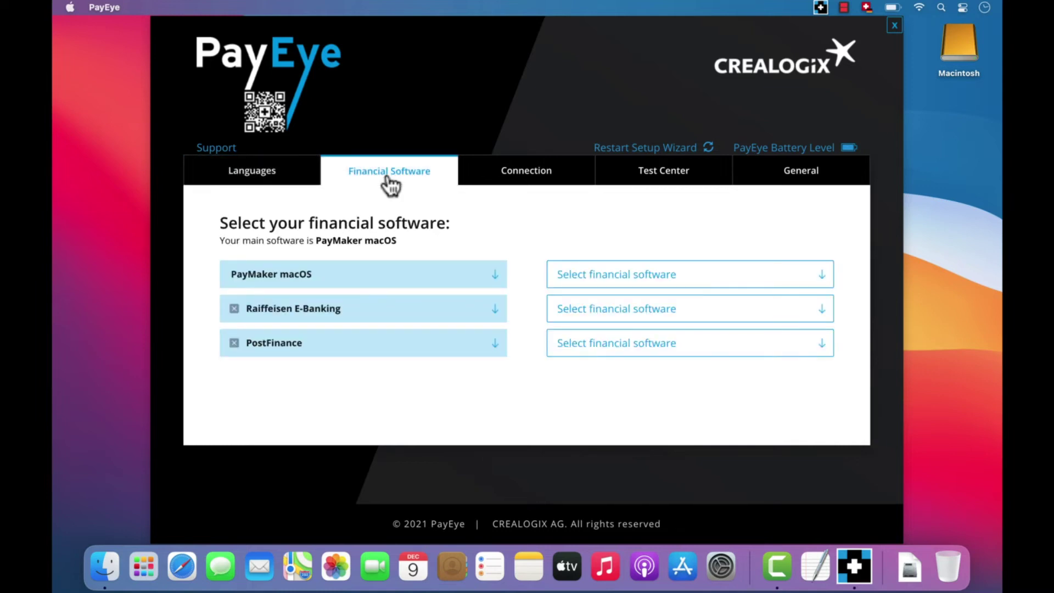
click(824, 277)
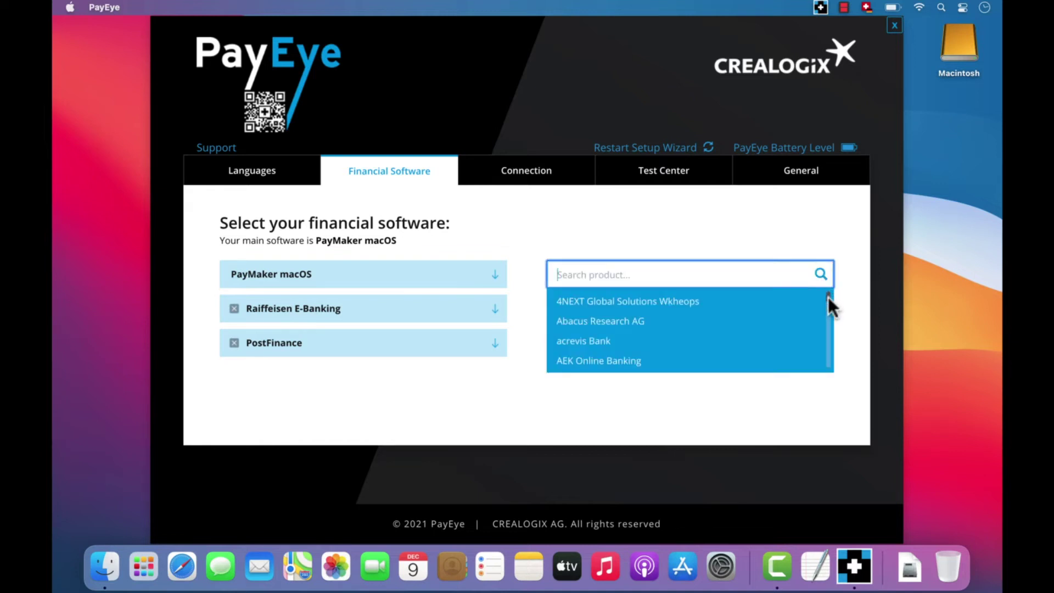
drag(829, 298, 826, 388)
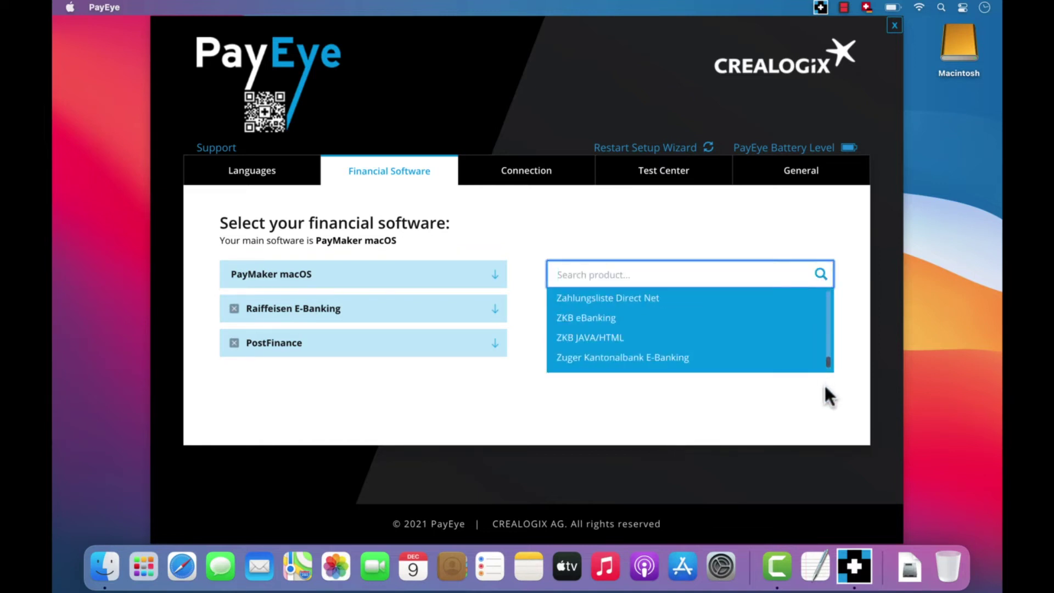
click(826, 389)
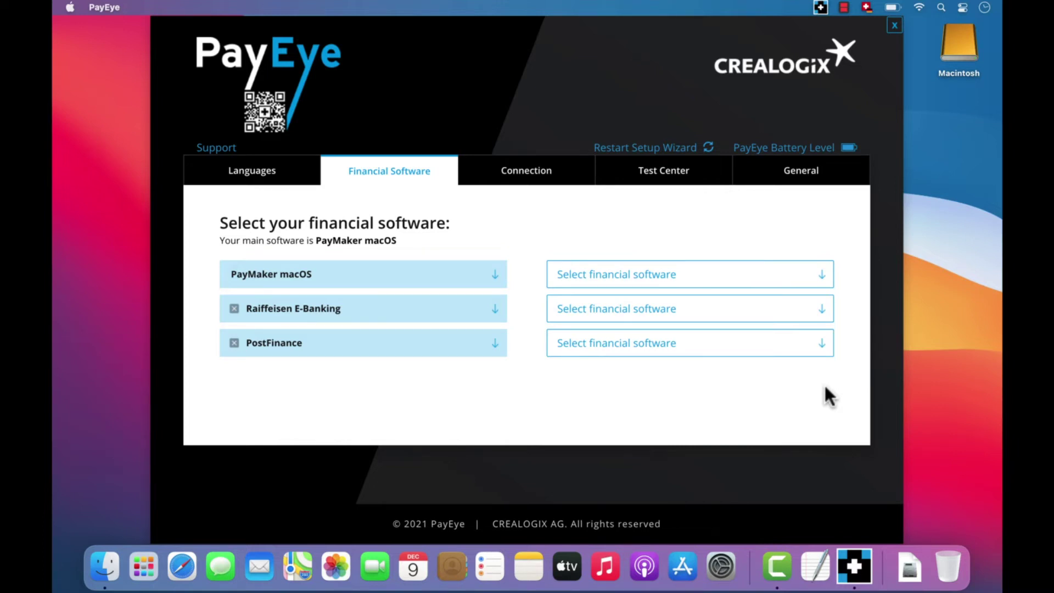
Examine the PayEye quick list of configured financial software available for switching, keeping PayMaker macOS selected.
click(821, 8)
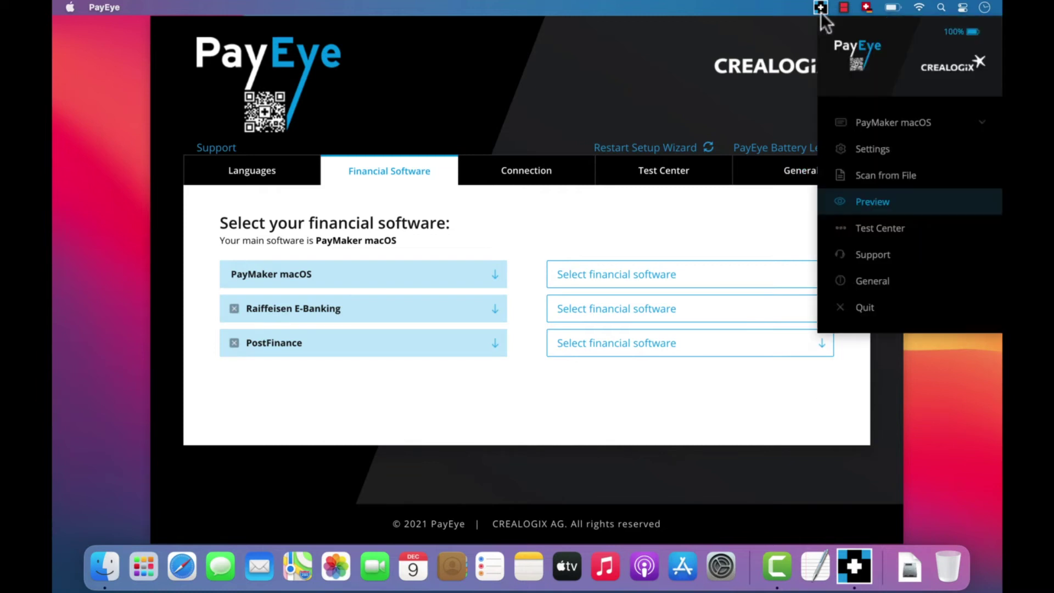
click(984, 122)
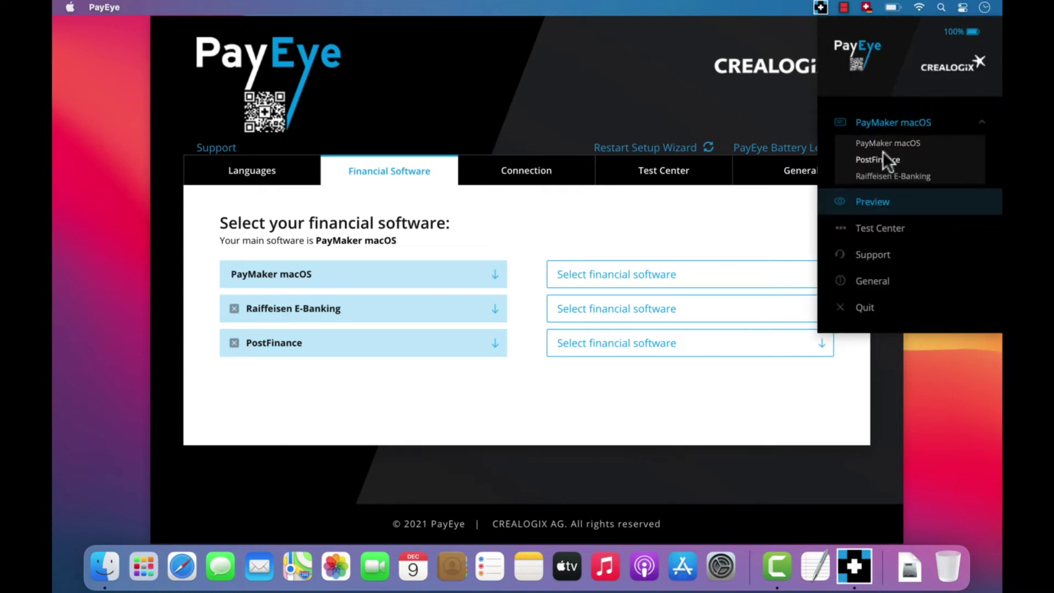
click(982, 123)
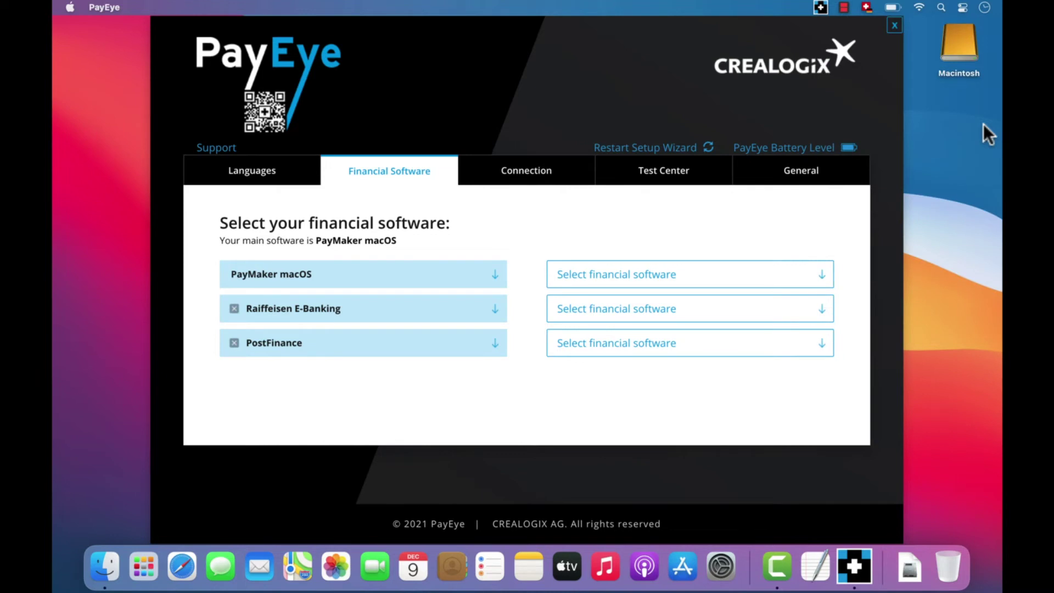
Check that the Mac's Bluetooth is on and switch the PayEye connection type to Bluetooth.
click(526, 175)
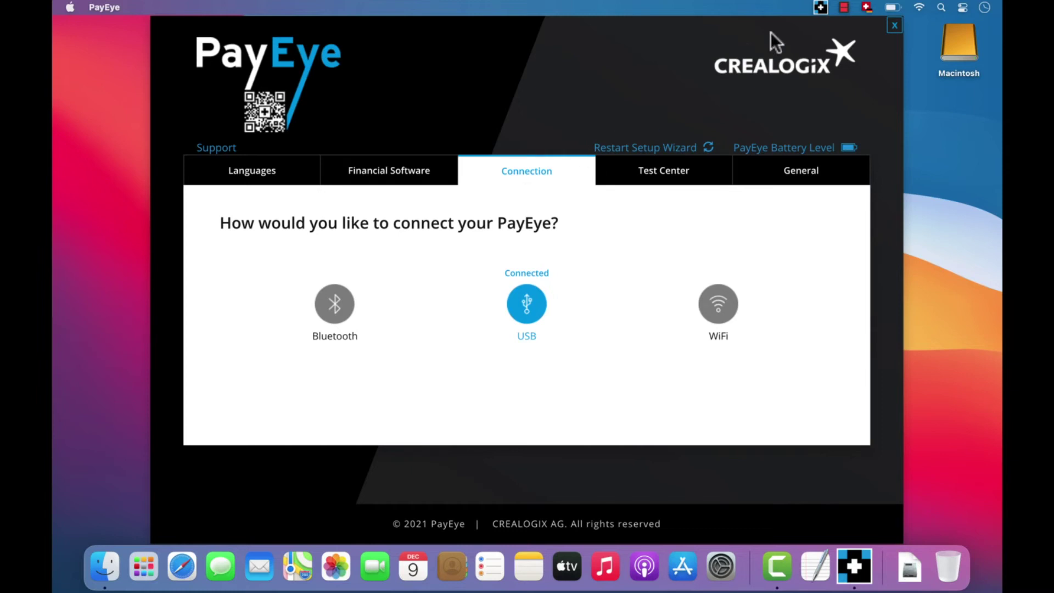
click(963, 9)
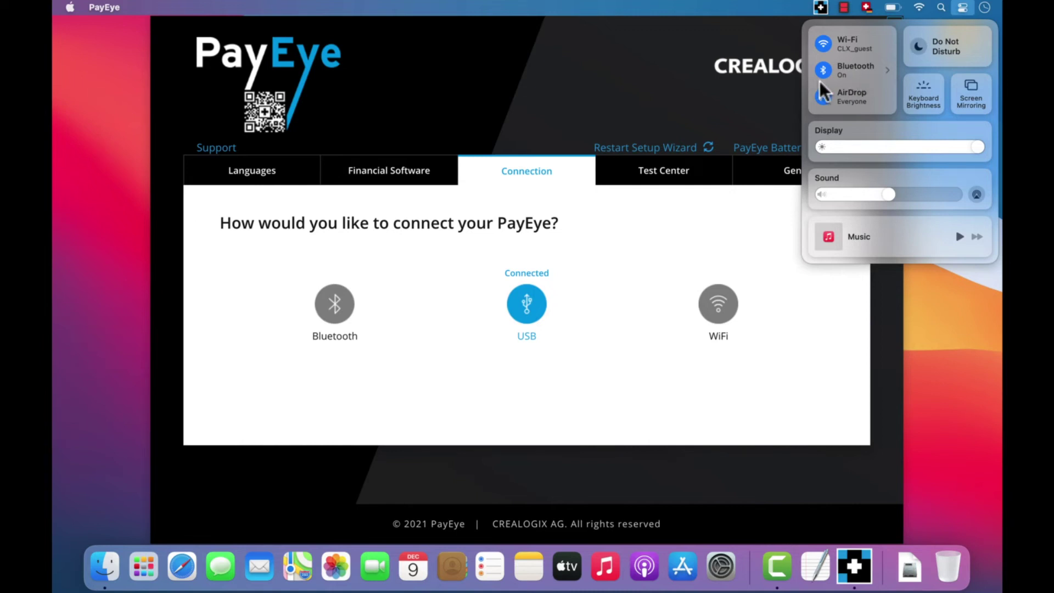
click(775, 101)
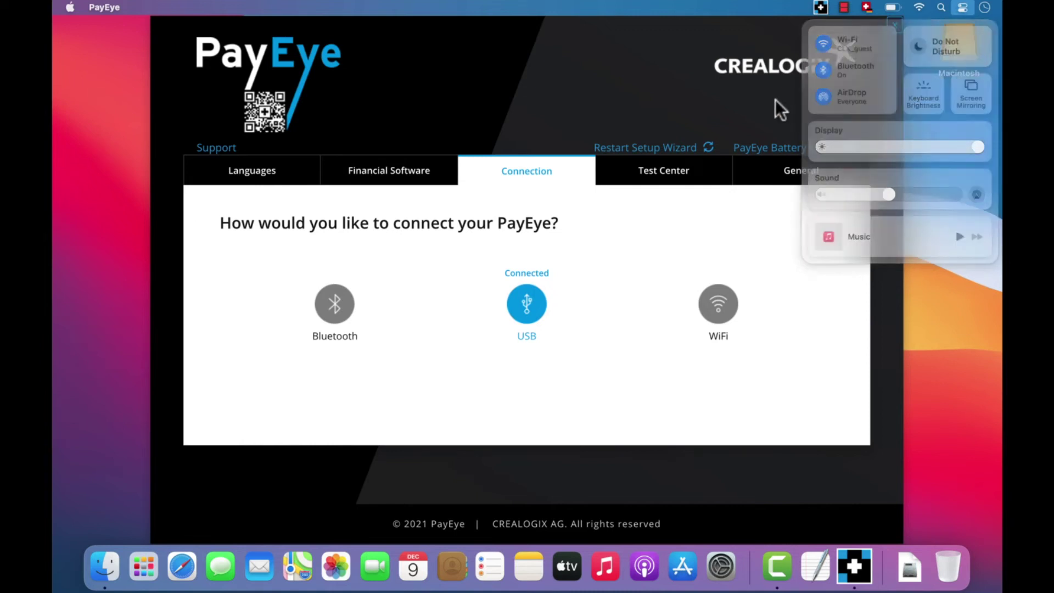
click(333, 307)
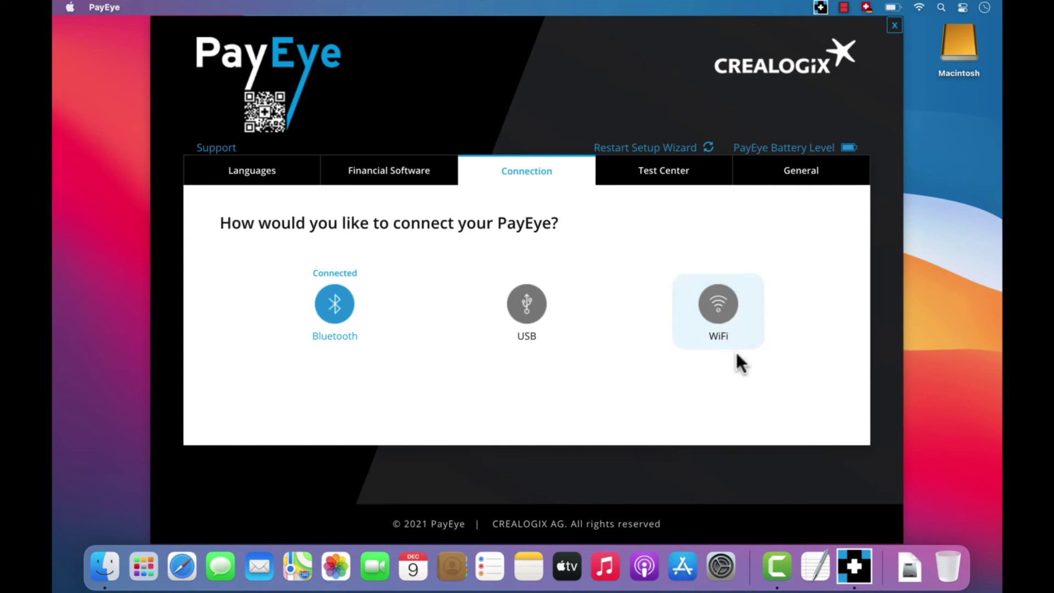
Review the PayEye Test Center scan page and the General settings.
click(669, 173)
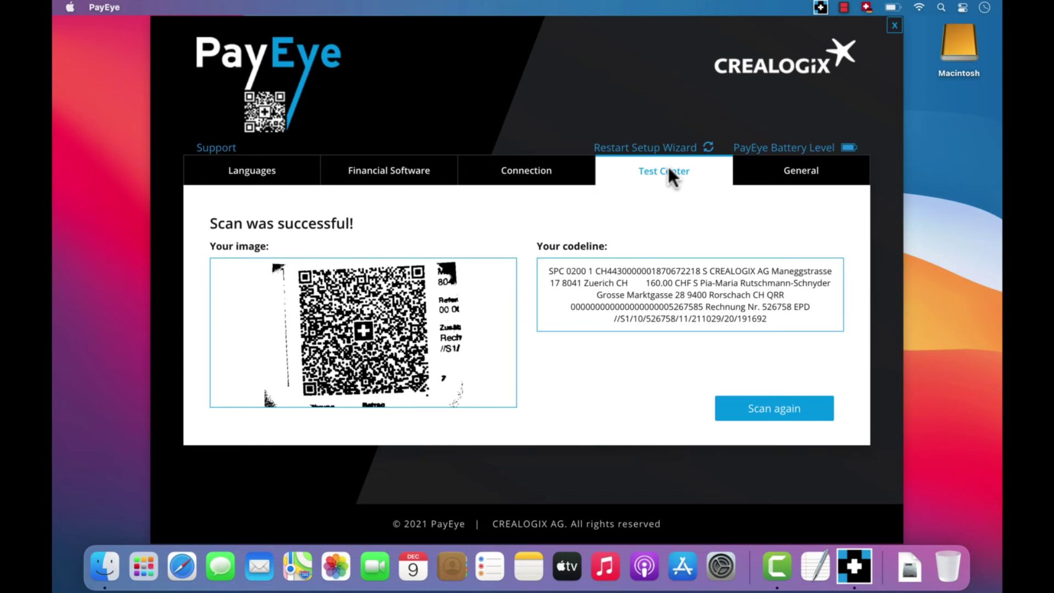
click(811, 185)
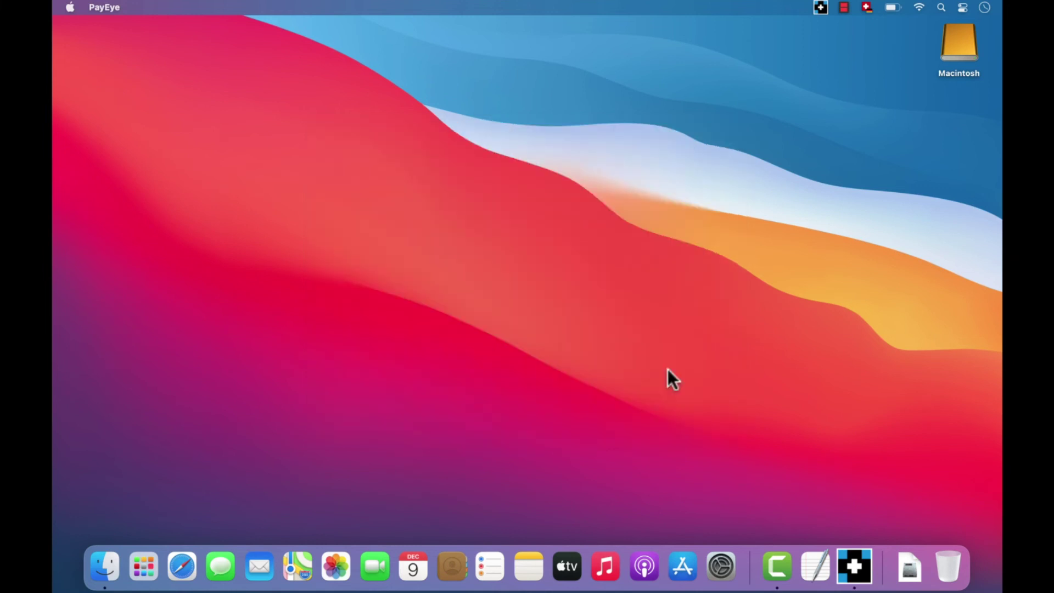
click(820, 6)
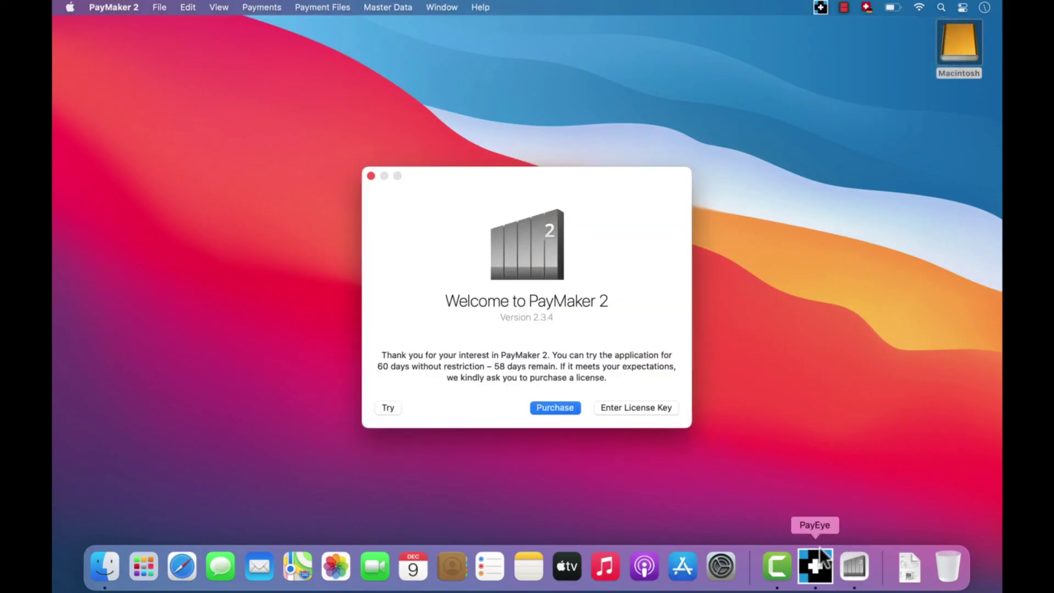
Continue into PayMaker 2 in trial mode and open the clx database.
click(388, 409)
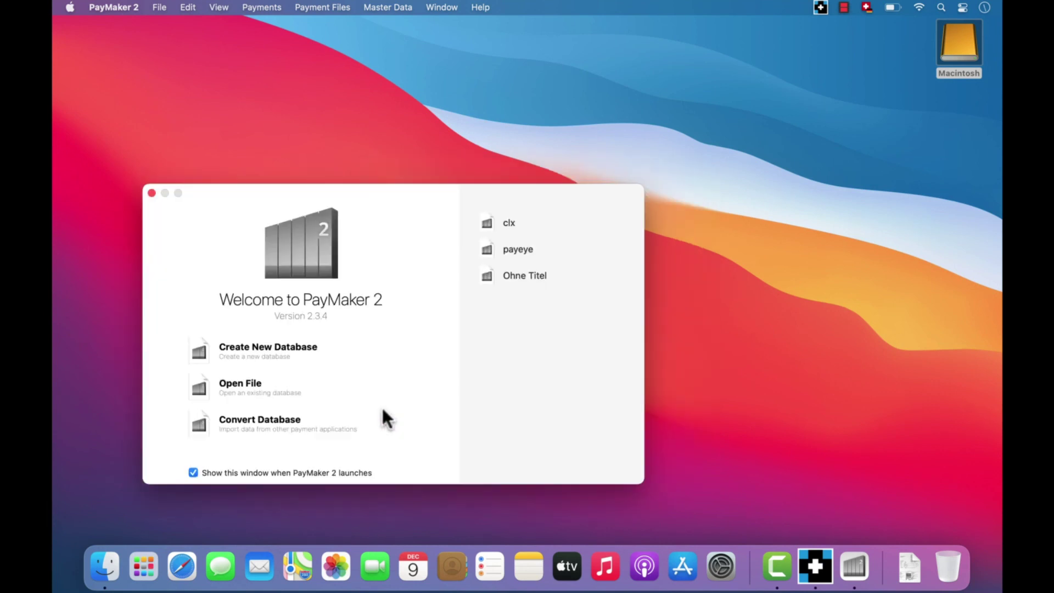
click(507, 226)
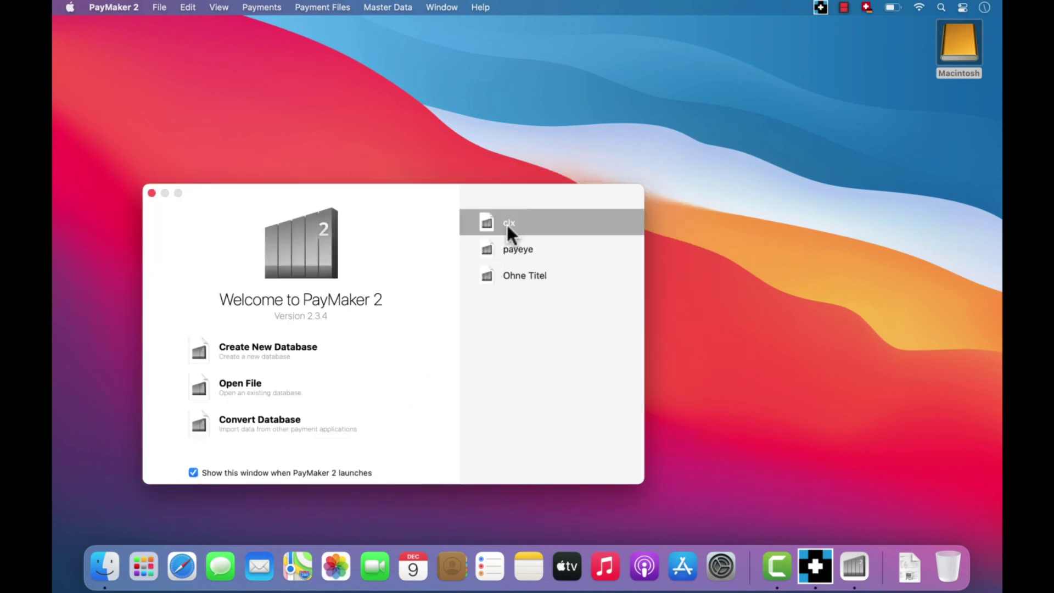
double_click(506, 225)
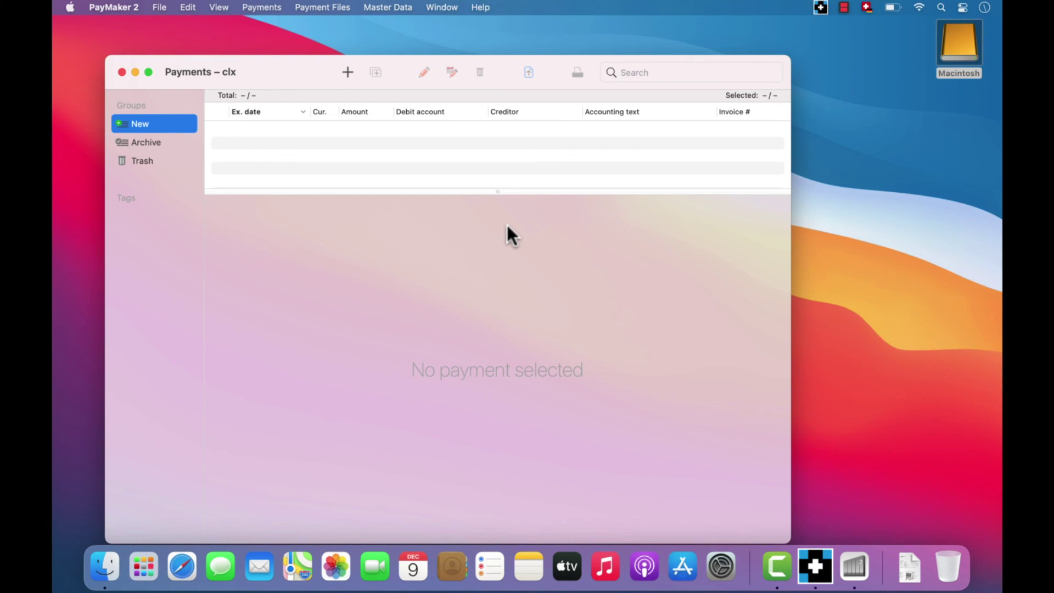
Create a new payment in the clx database and use PayEye's Scan from File on crealogix_289663_en.pdf in Downloads.
click(346, 72)
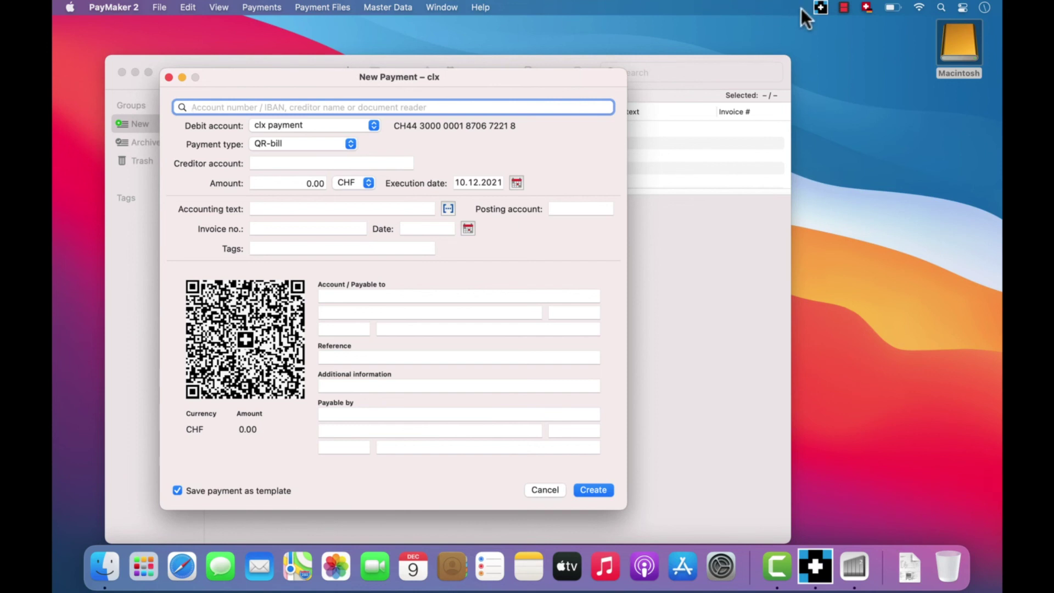
click(822, 8)
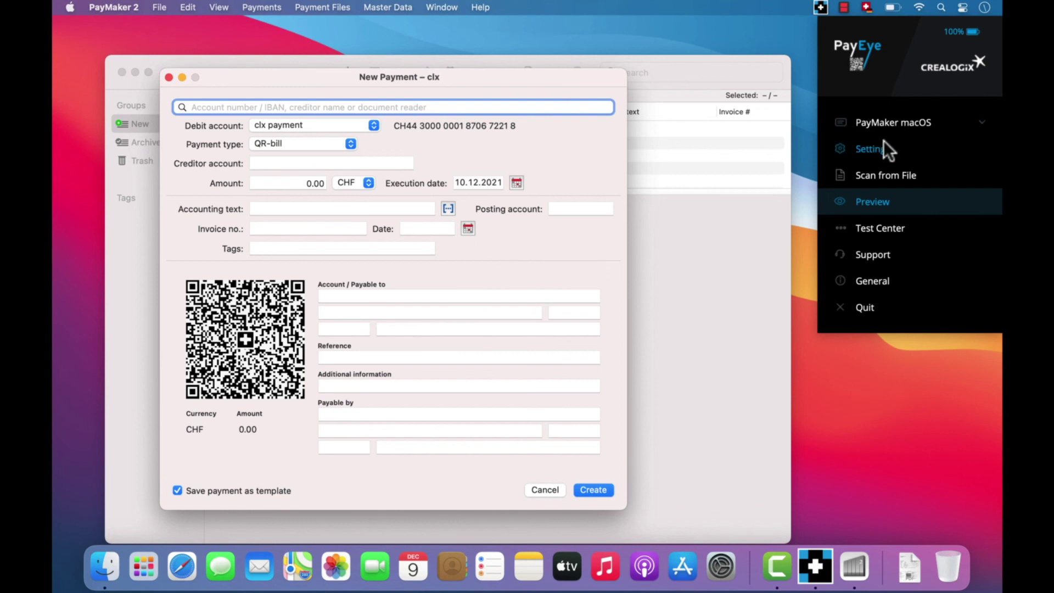
click(880, 177)
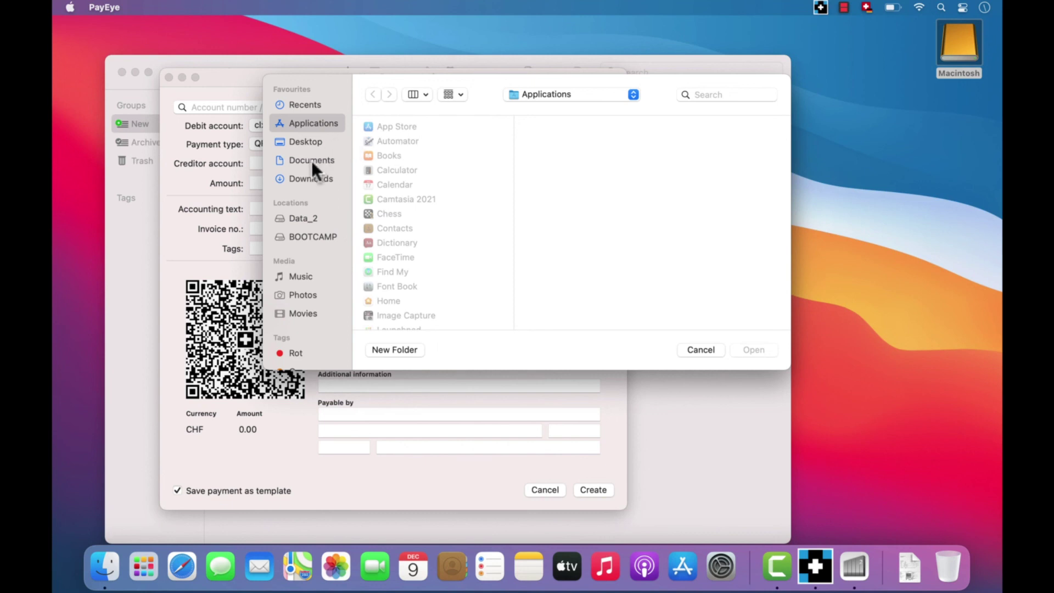
click(319, 180)
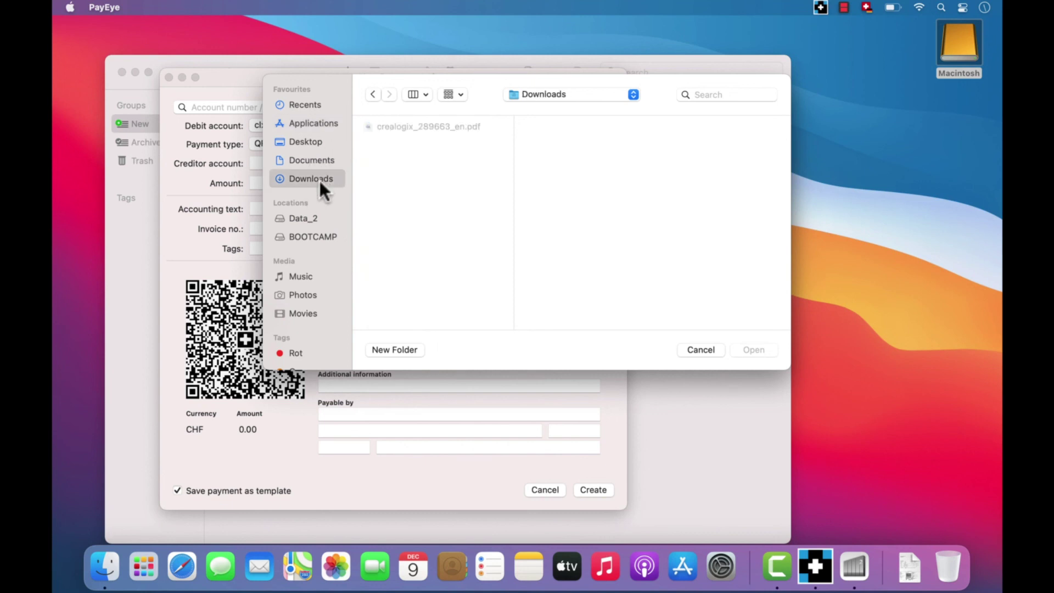
double_click(428, 126)
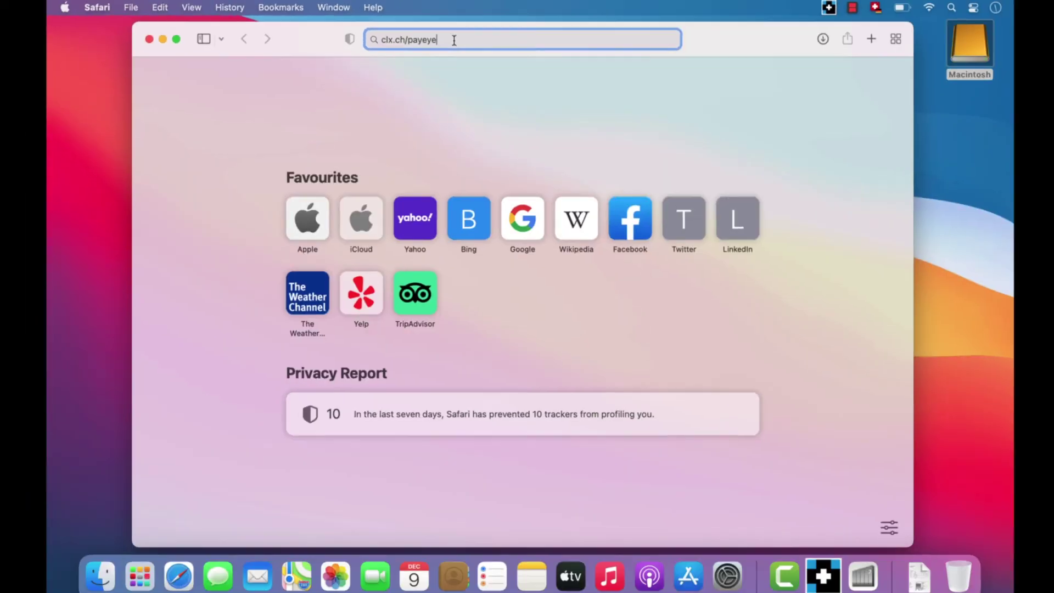
Switch to Safari and load the PayEye support page at clx.ch/payeye.
key(Return)
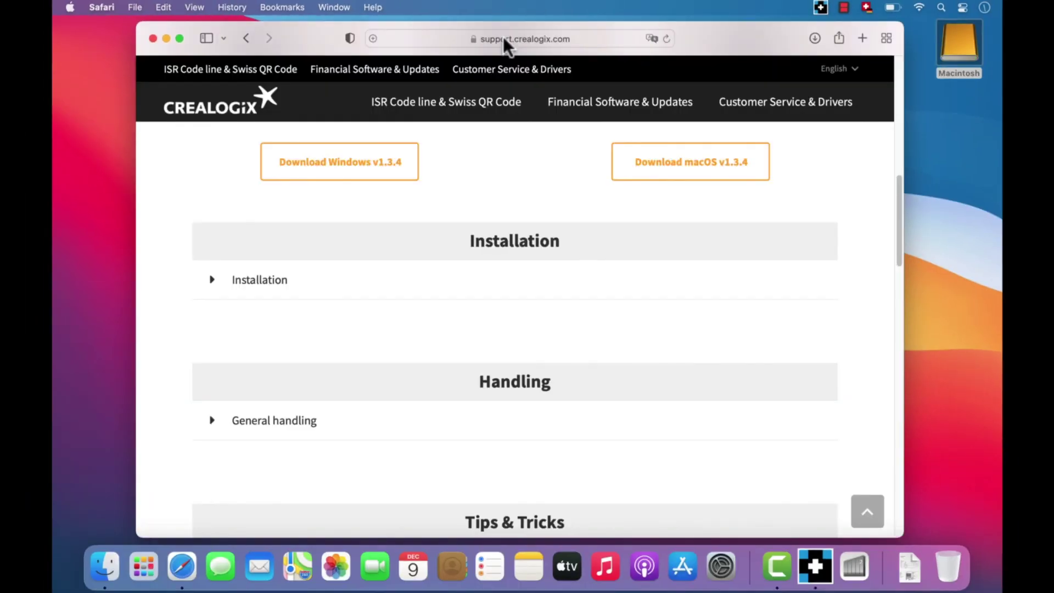